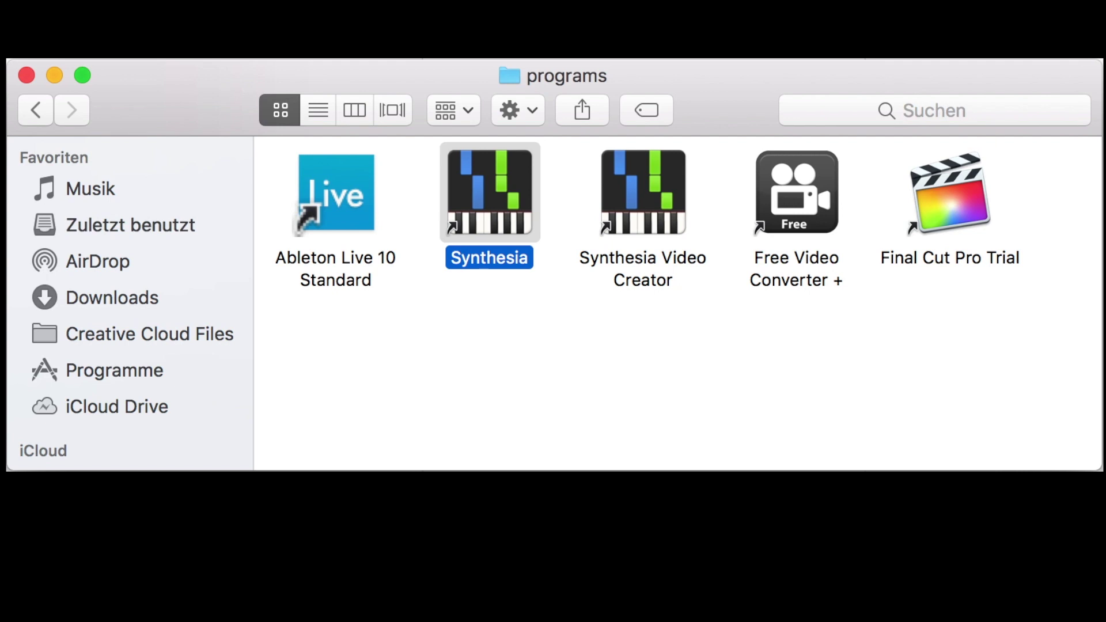
pyautogui.click(643, 193)
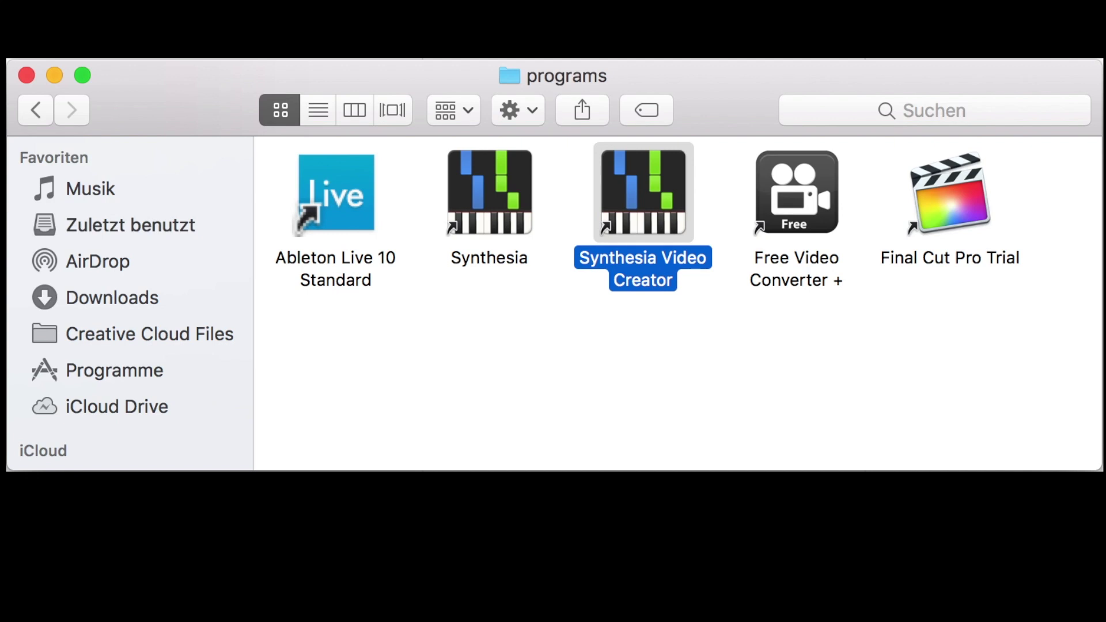
pyautogui.click(797, 193)
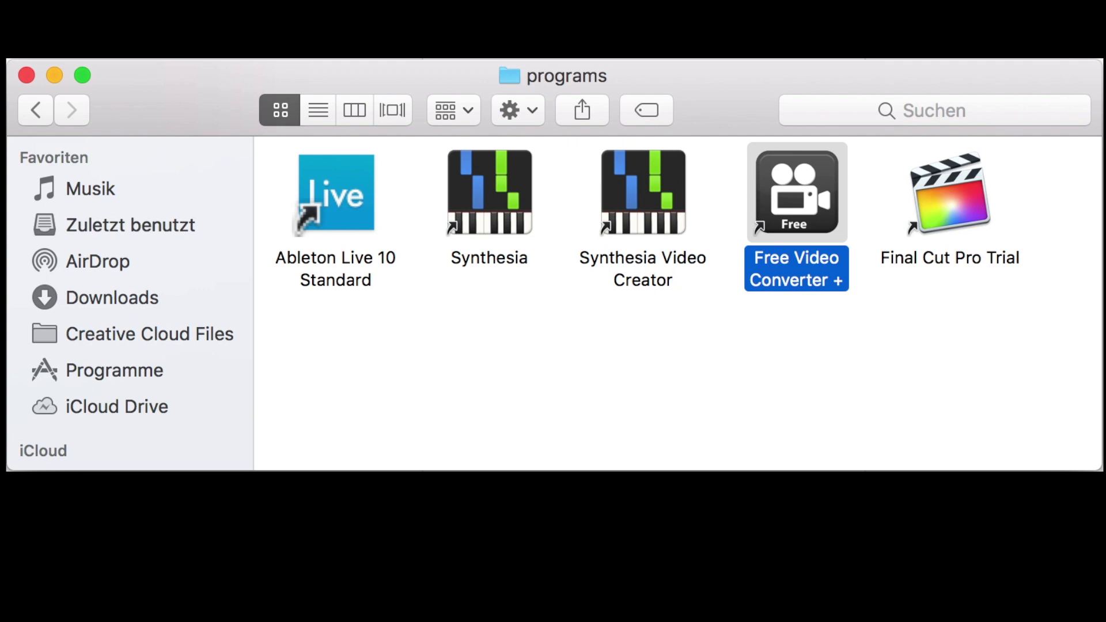
pyautogui.click(951, 193)
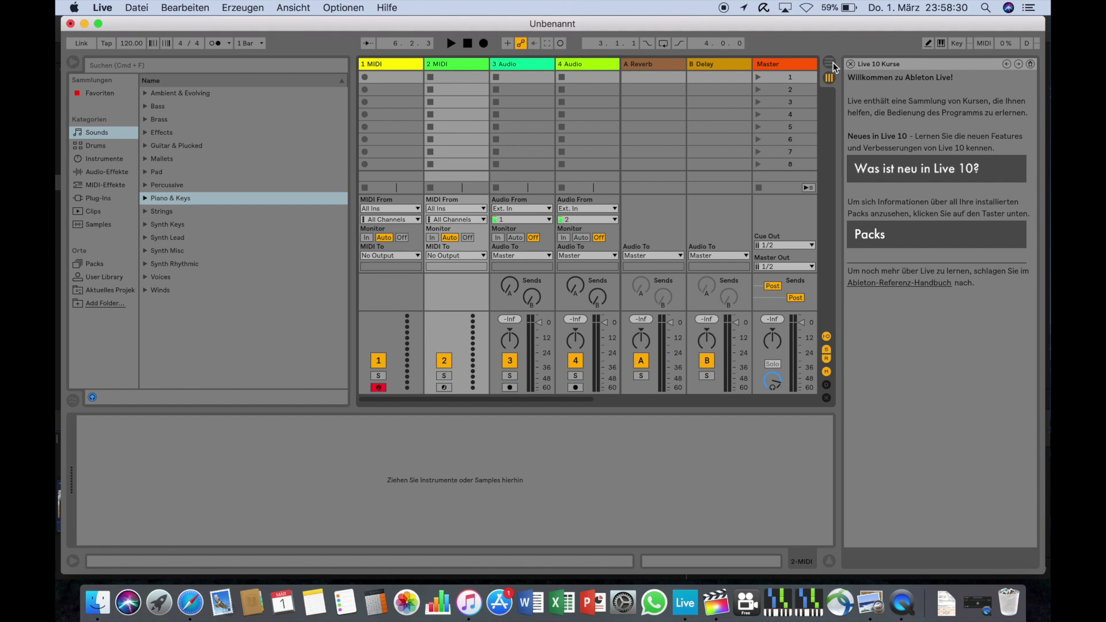
# Switch to the Arrangement view and delete the second MIDI track and both audio tracks
pyautogui.click(829, 63)
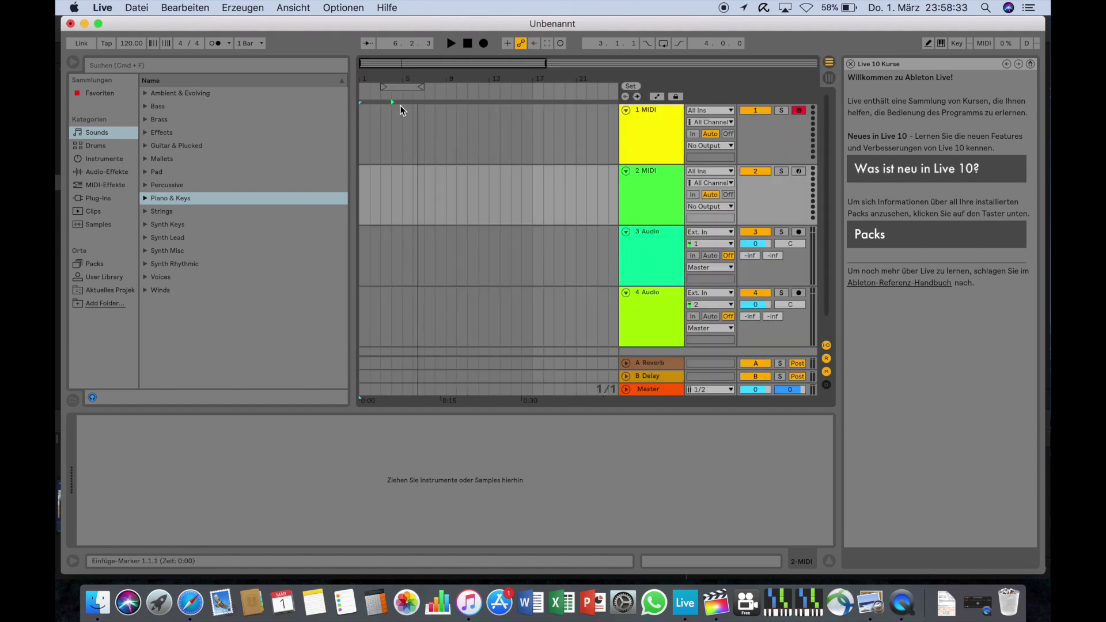
pyautogui.rightClick(639, 197)
pyautogui.click(666, 234)
pyautogui.rightClick(651, 206)
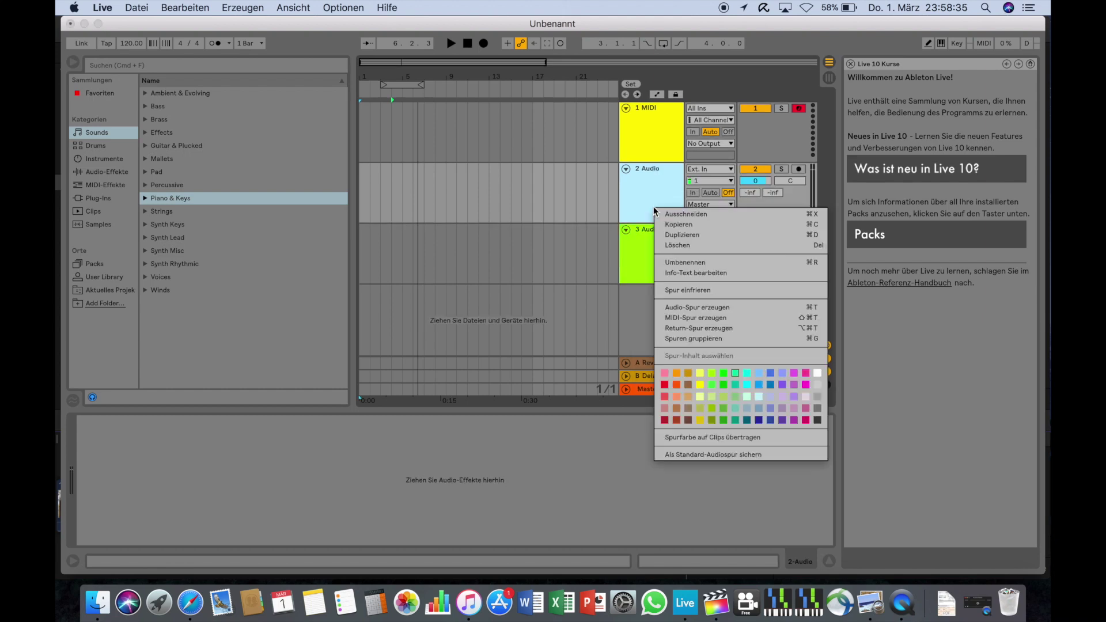
pyautogui.click(659, 242)
pyautogui.rightClick(650, 183)
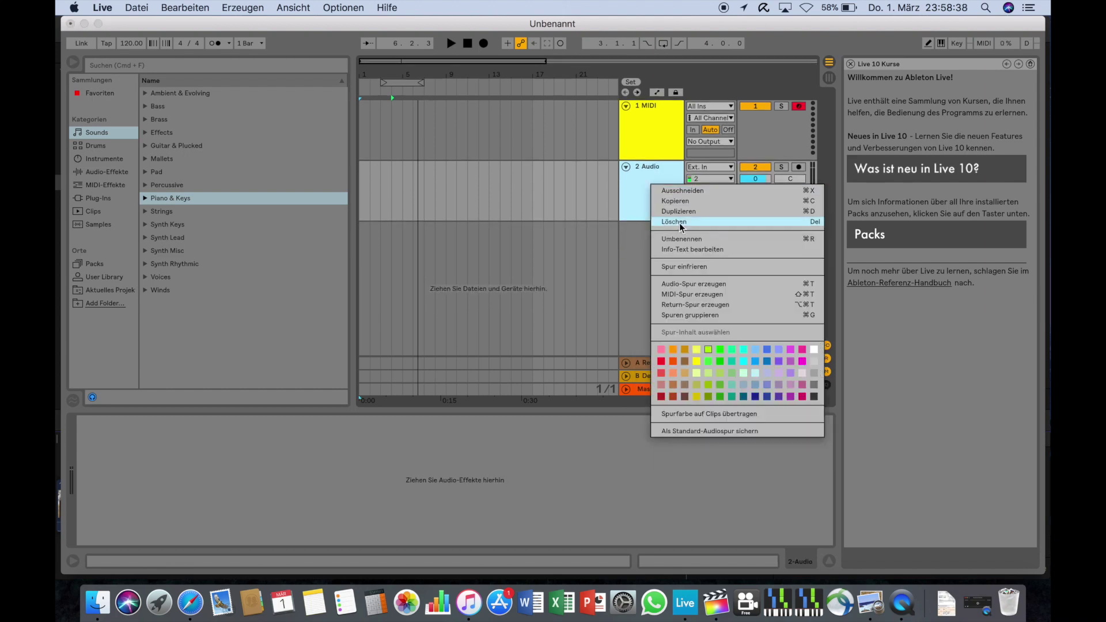
pyautogui.click(680, 224)
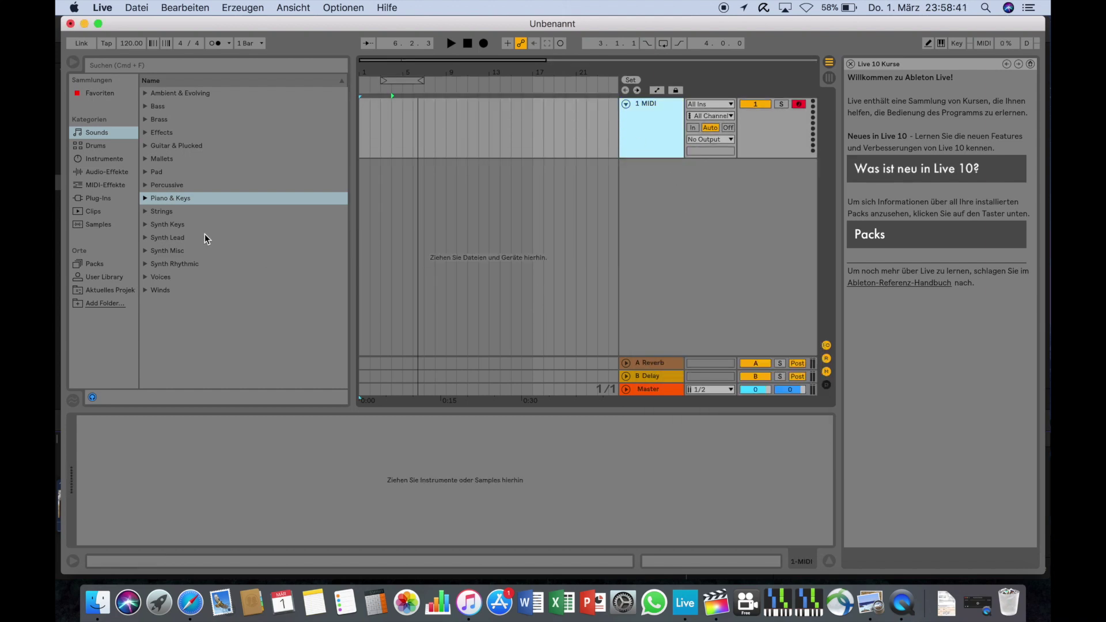
# Load the Grand Piano Stretch Mellow Solo.adg sound from Piano & Keys onto the remaining MIDI track
pyautogui.click(144, 198)
pyautogui.scroll(-10, 225, 187)
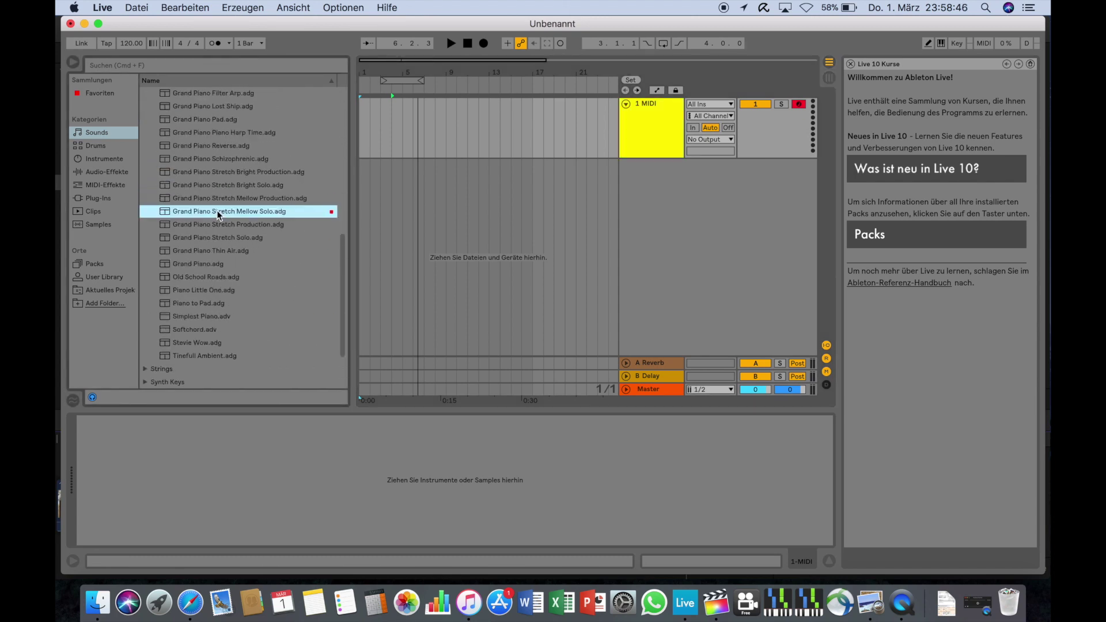
pyautogui.scroll(6, 174, 227)
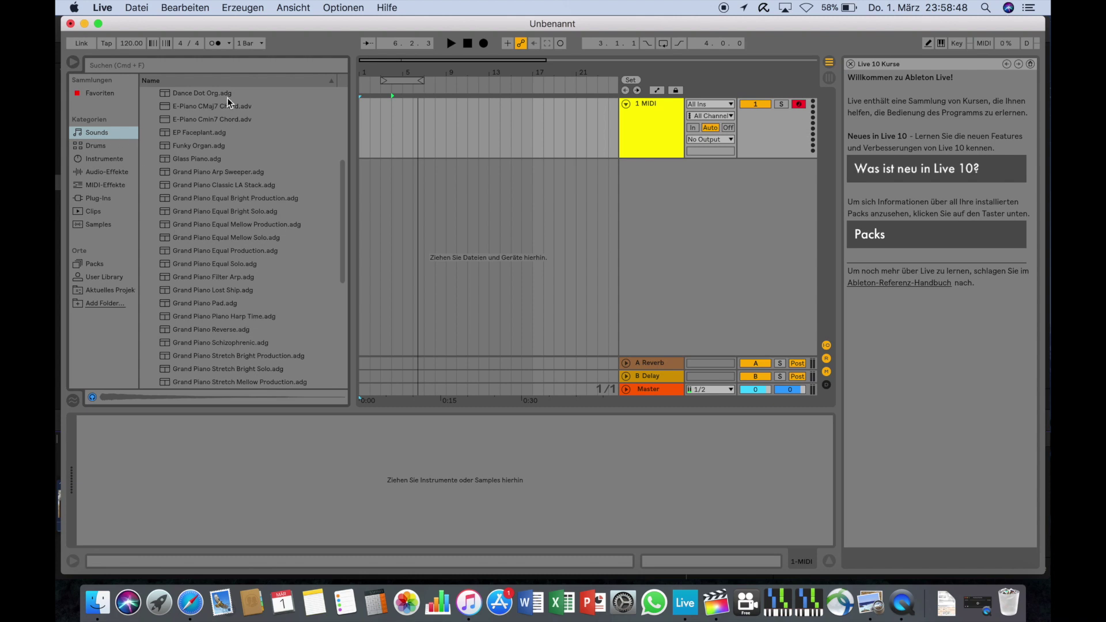
pyautogui.scroll(-6, 188, 173)
pyautogui.click(188, 143)
pyautogui.moveTo(181, 144); pyautogui.dragTo(639, 123)
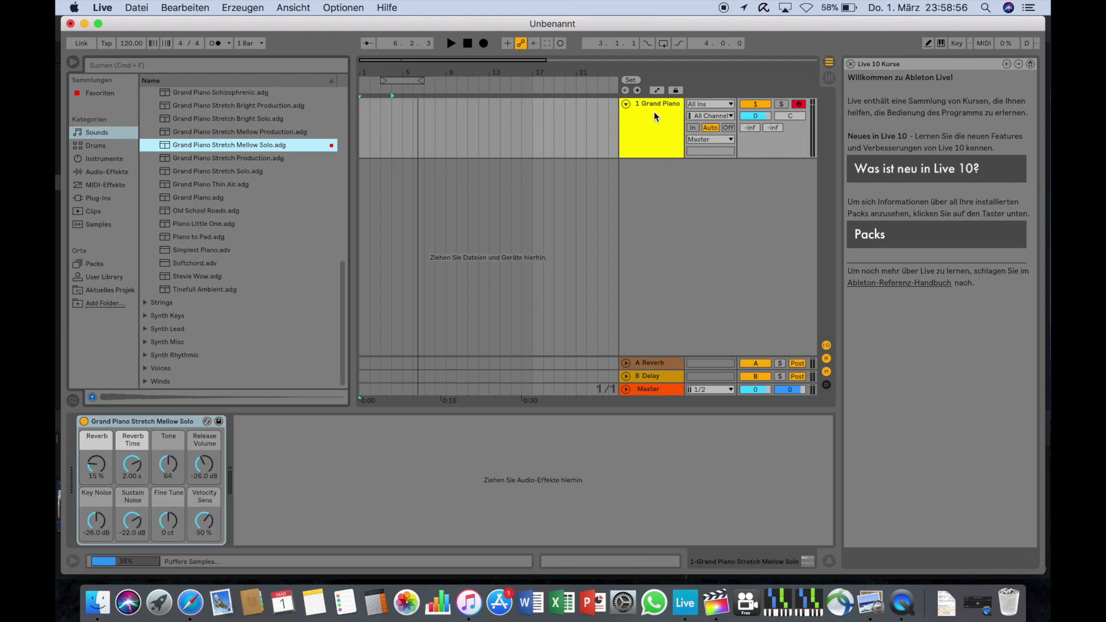
# Start recording on the Grand Piano track from the beginning of the arrangement
pyautogui.click(370, 113)
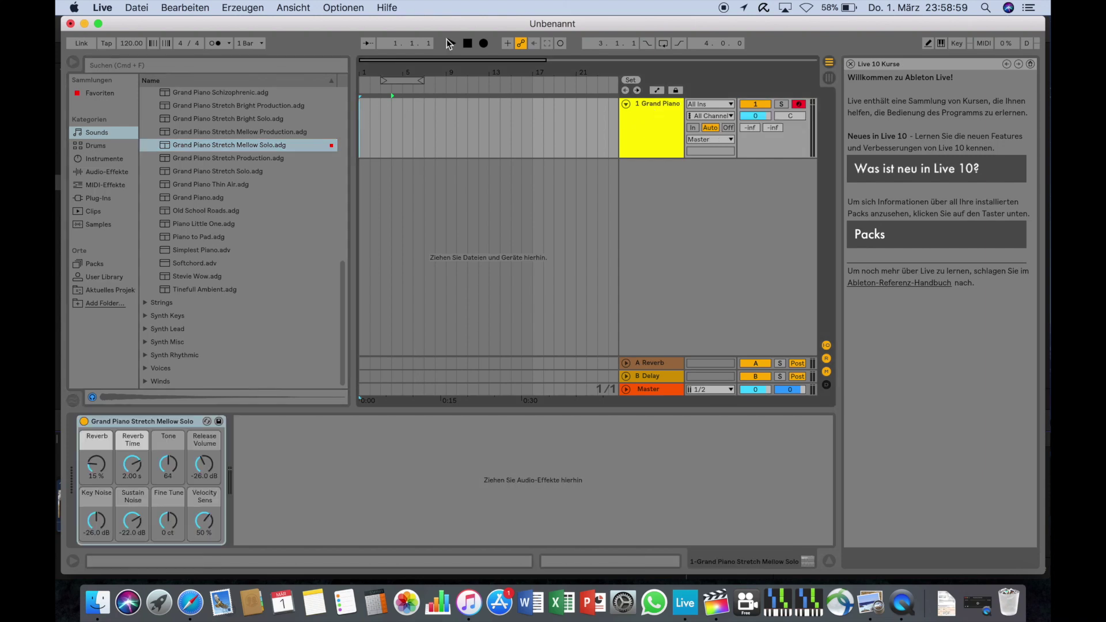
pyautogui.click(483, 44)
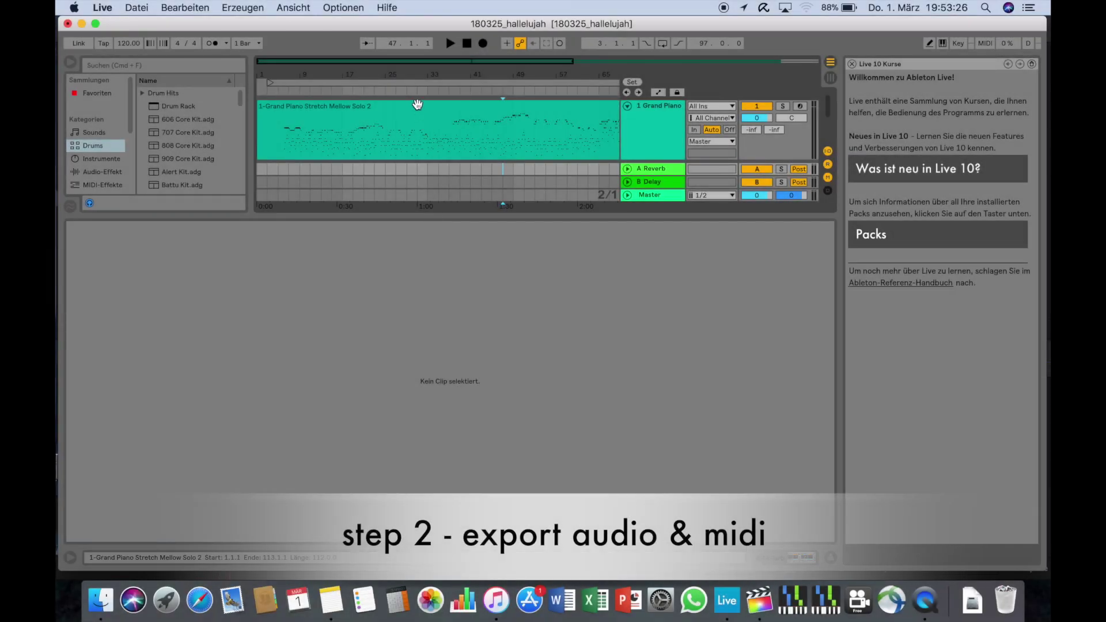
# Open the recorded Grand Piano clip in the 180325_hallelujah set and examine its notes
pyautogui.click(418, 104)
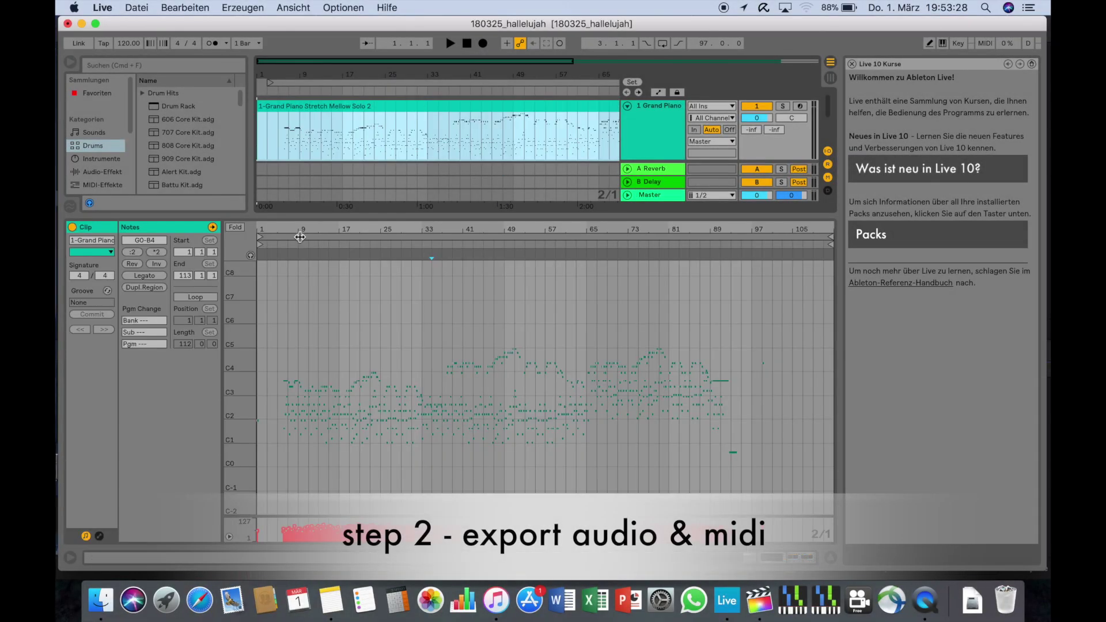
pyautogui.moveTo(274, 278)
pyautogui.mouseDown()
pyautogui.moveTo(361, 300)
pyautogui.moveTo(796, 491)
pyautogui.moveTo(469, 363)
pyautogui.moveTo(392, 314)
pyautogui.mouseUp()
pyautogui.click(399, 315)
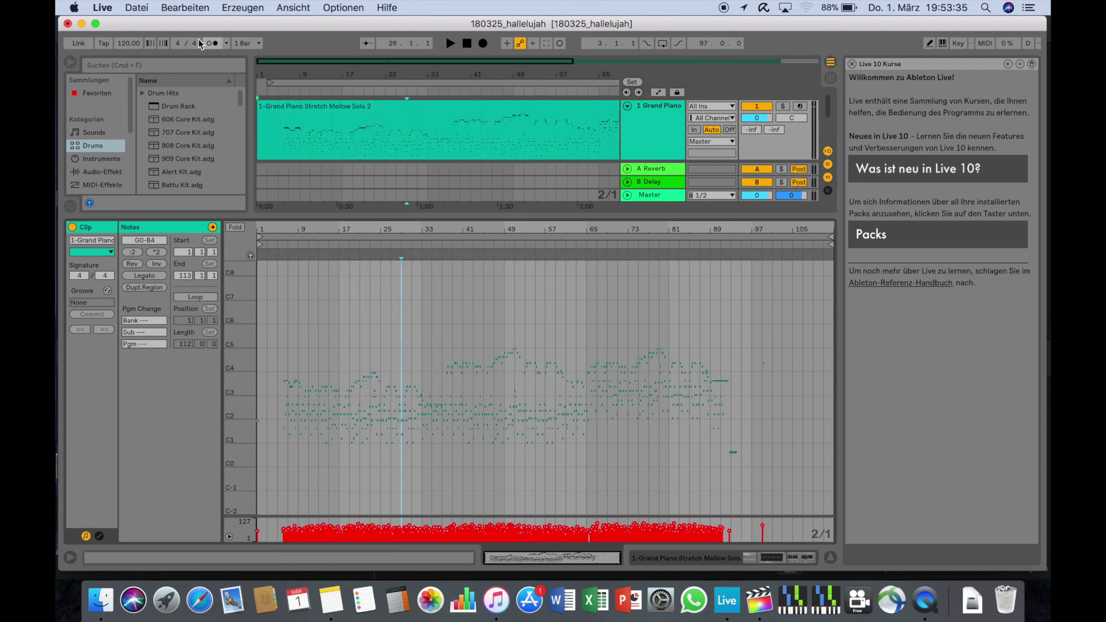
# Export the selected piano clip as a WAV audio file named 180325_hallelujah on the Desktop
pyautogui.click(295, 110)
pyautogui.click(137, 7)
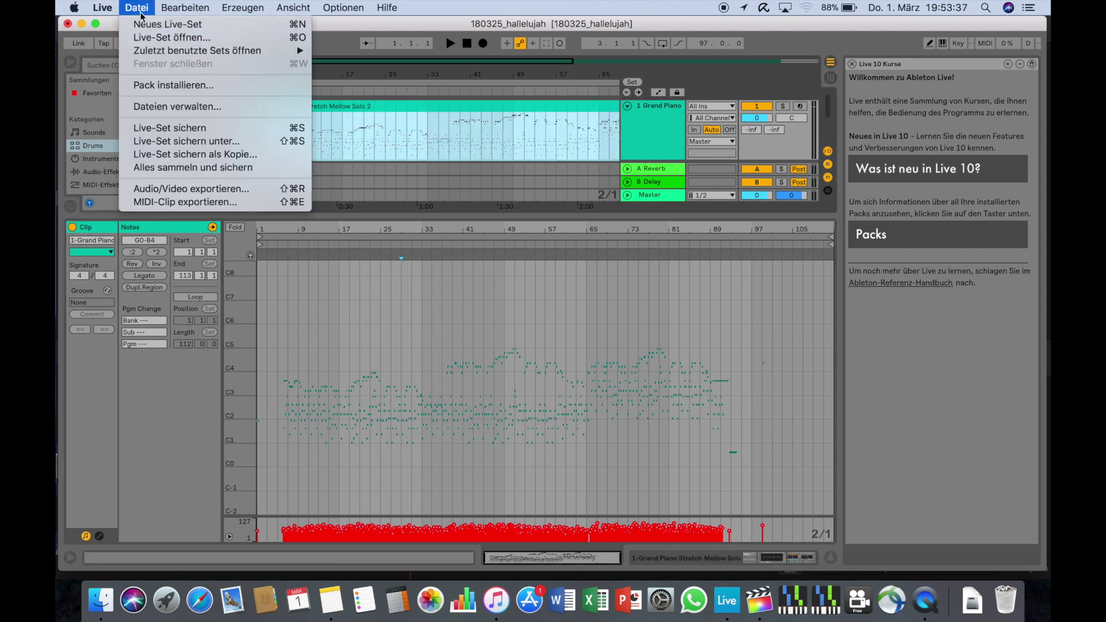
pyautogui.click(193, 189)
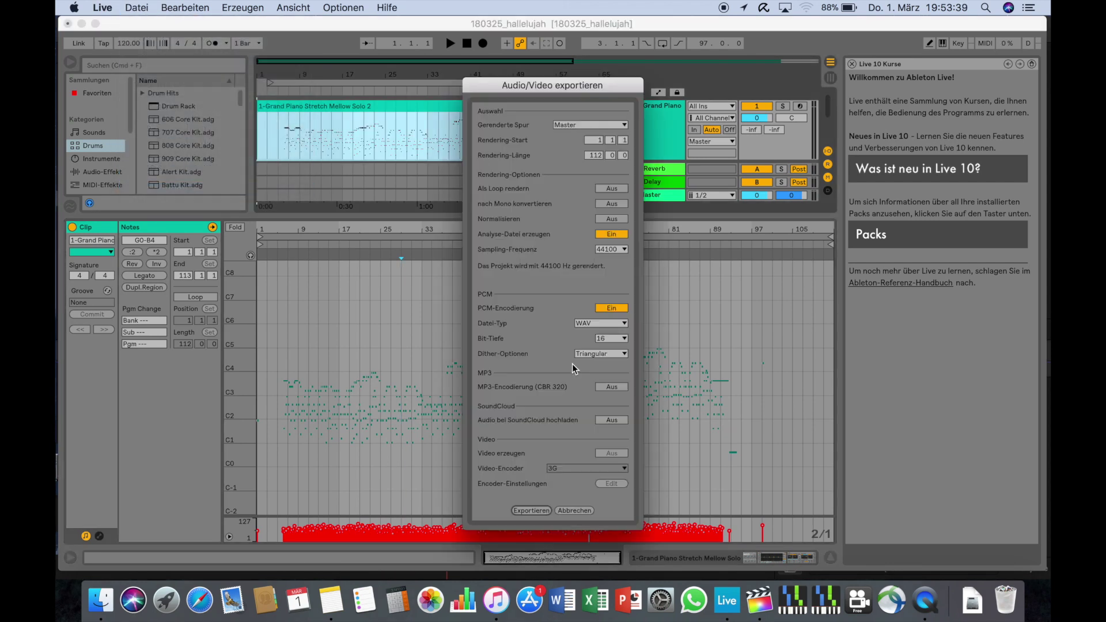
pyautogui.click(531, 511)
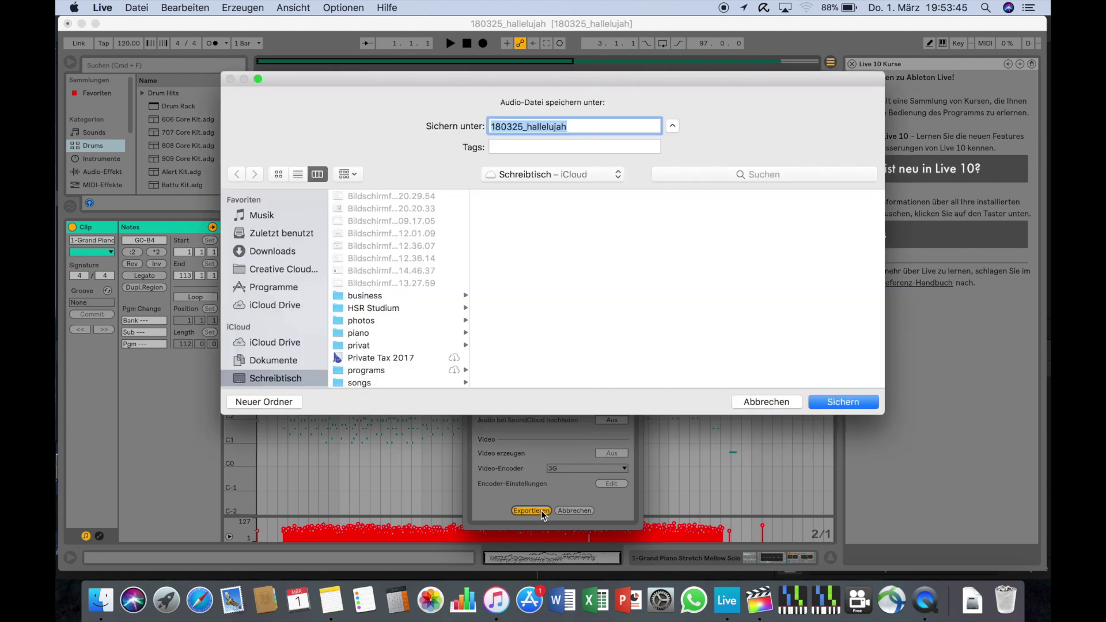
pyautogui.click(836, 401)
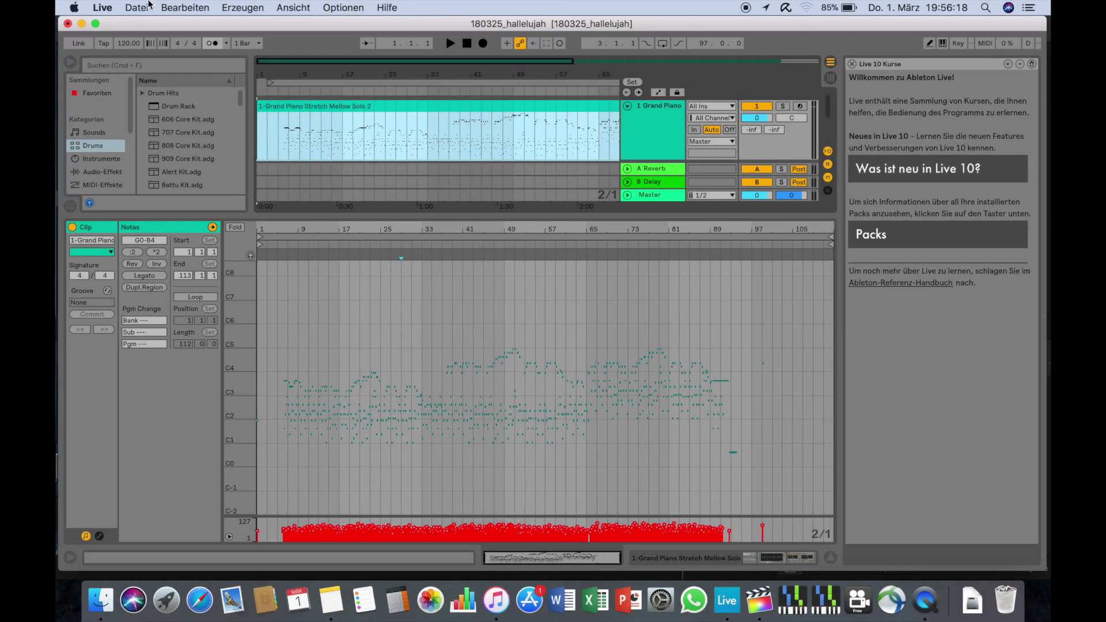
# Export the selected piano clip as a MIDI file
pyautogui.click(137, 7)
pyautogui.click(184, 202)
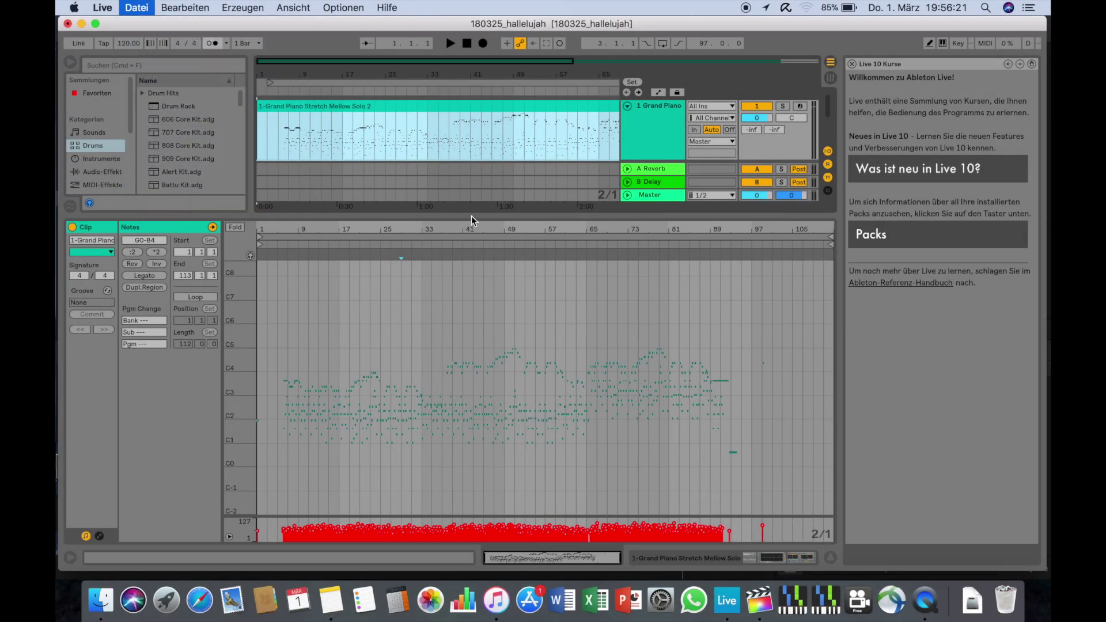
pyautogui.click(843, 402)
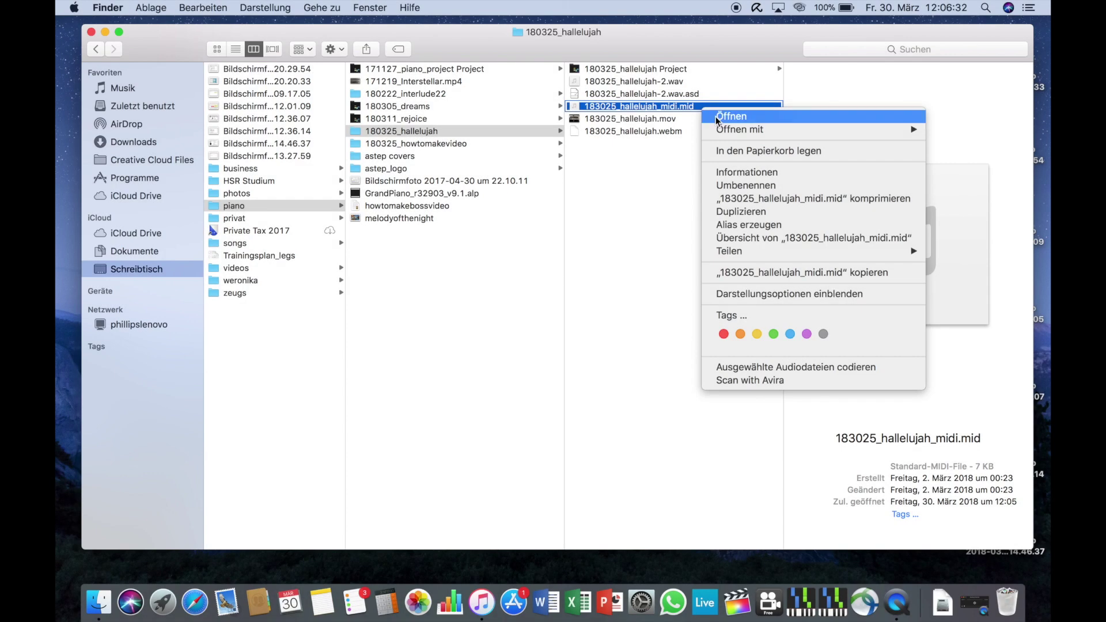
# Open 183025_hallelujah_midi.mid with Synthesia and set the note colour to yellow in the hands, colours and instruments settings
pyautogui.moveTo(749, 129)
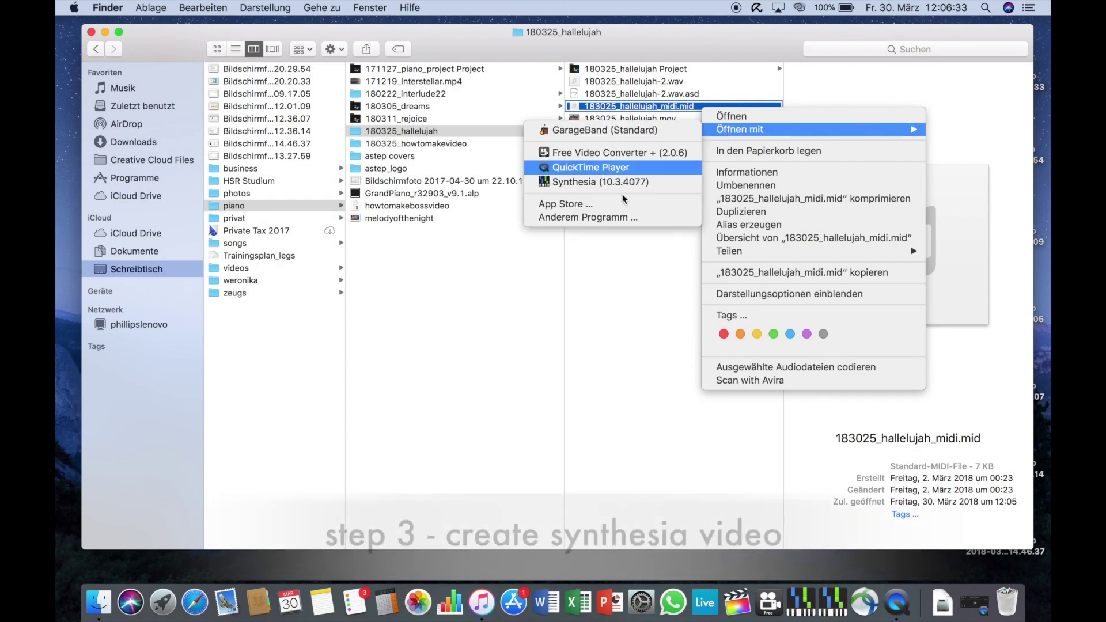
pyautogui.click(618, 190)
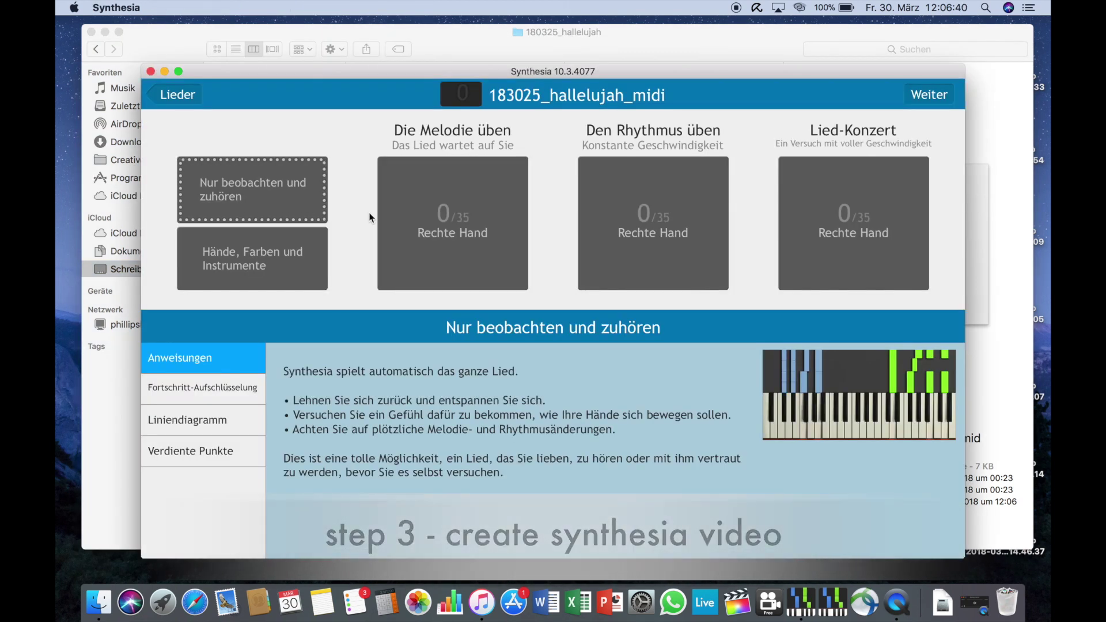
pyautogui.click(312, 258)
pyautogui.click(583, 193)
pyautogui.click(612, 346)
pyautogui.click(179, 94)
# Play the song in watch-and-listen mode and skip ahead to preview the falling notes
pyautogui.click(254, 190)
pyautogui.click(336, 134)
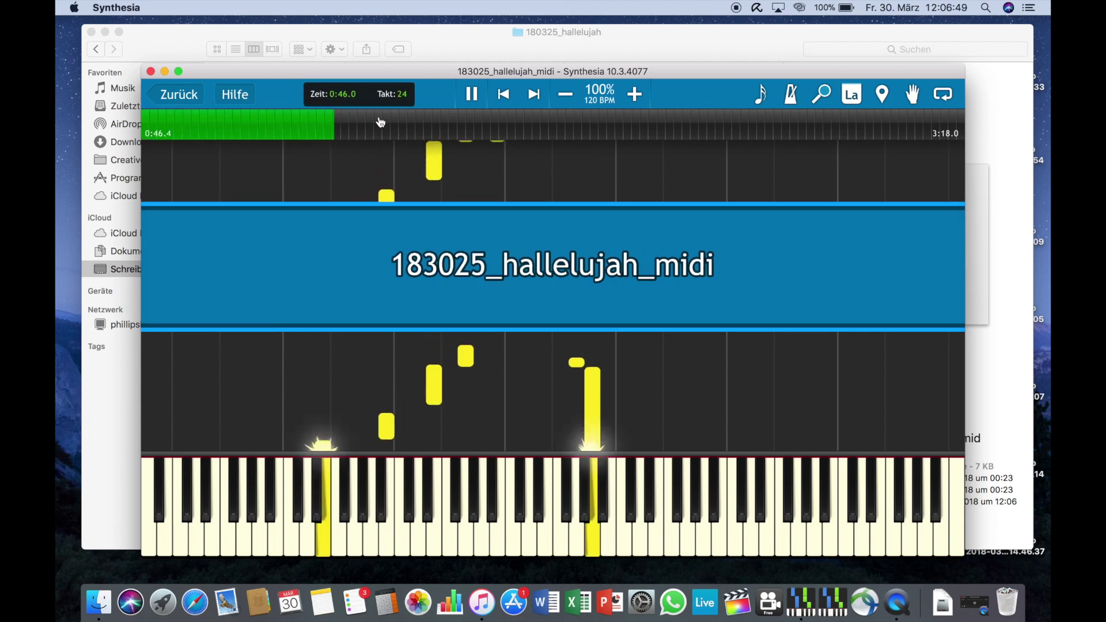
pyautogui.click(543, 134)
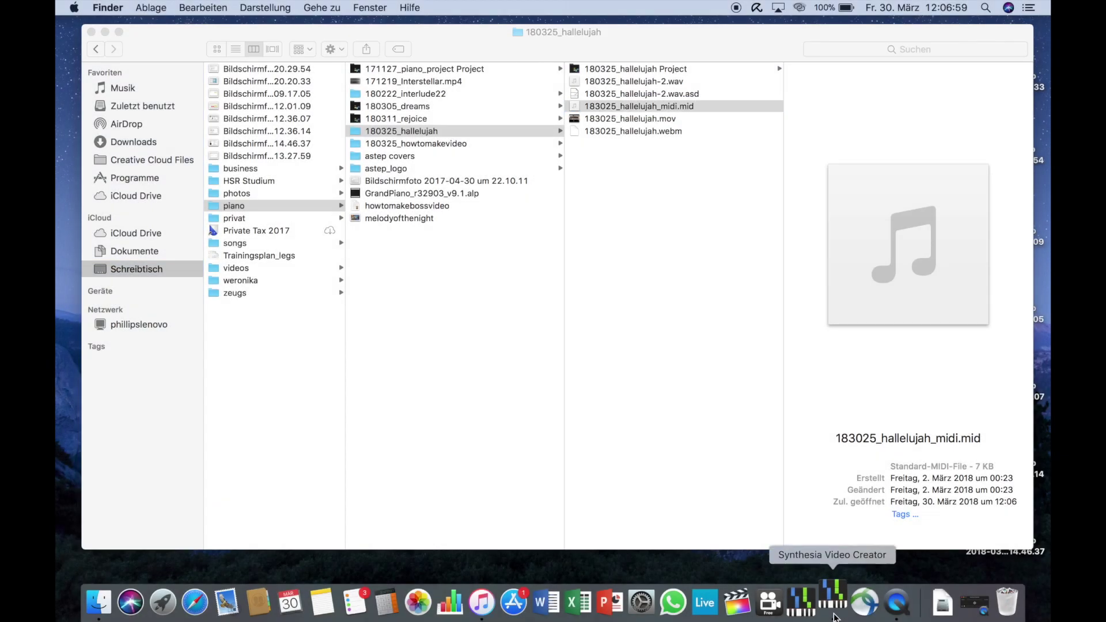
# Switch to Synthesia Video Creator and load 183025_hallelujah_midi.mid from the 180325_hallelujah folder as the MIDI file
pyautogui.click(705, 169)
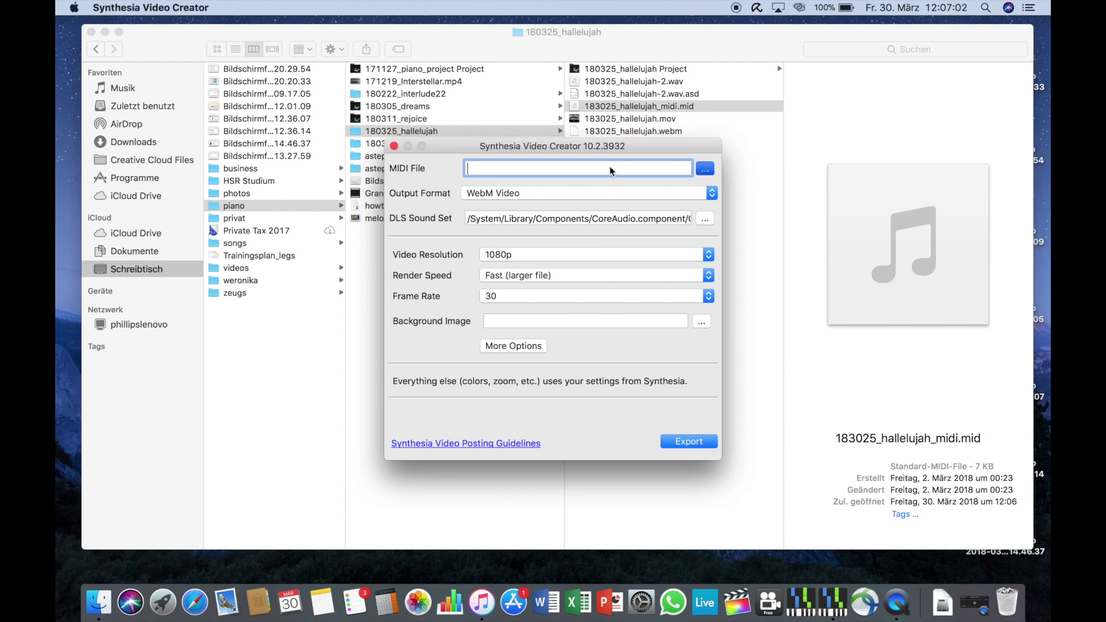
pyautogui.moveTo(493, 173); pyautogui.dragTo(594, 173)
pyautogui.click(482, 173)
pyautogui.doubleClick(481, 172)
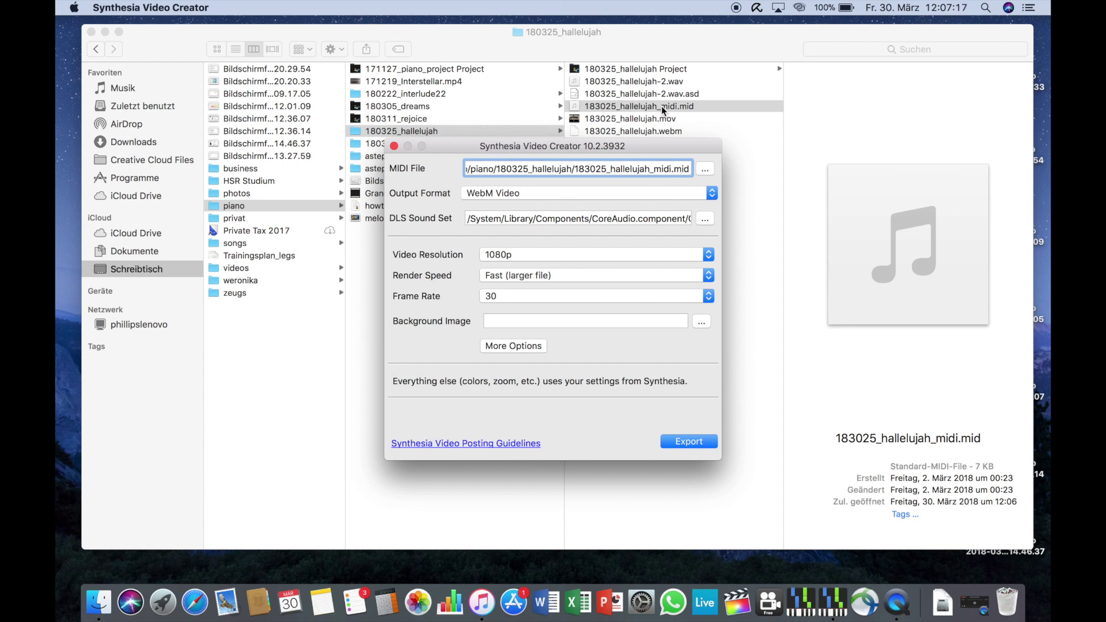
# Configure the video output as WebM with 720p resolution, fast rendering and a frame rate of 60
pyautogui.click(649, 198)
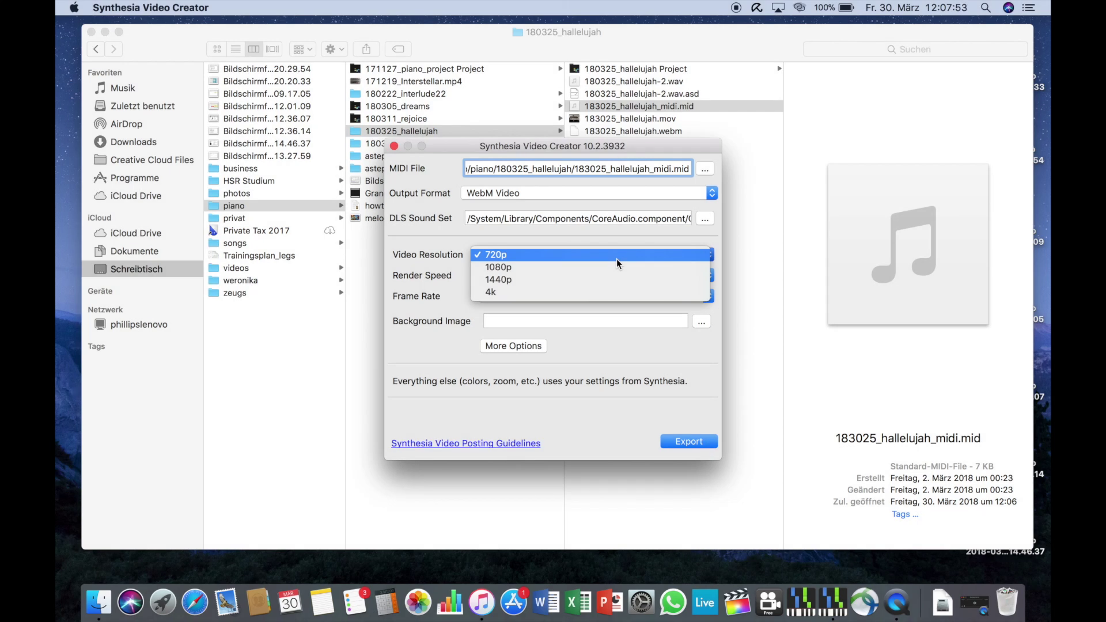
pyautogui.click(617, 259)
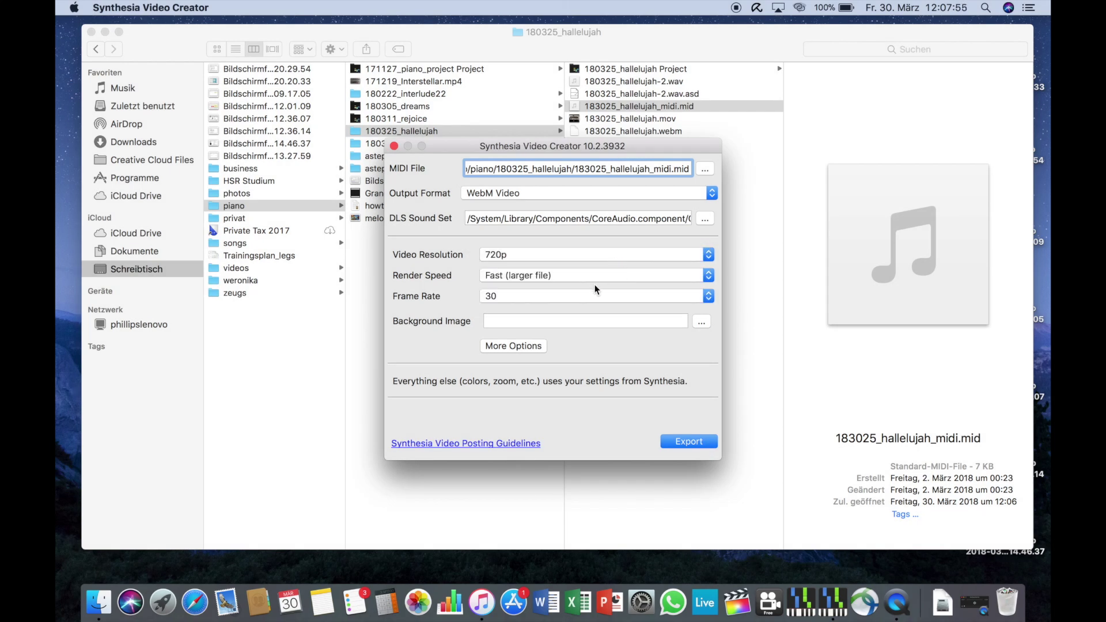
pyautogui.click(591, 276)
pyautogui.click(581, 276)
pyautogui.click(562, 296)
# Leave the Synthesia watermark and outro message disabled in the additional video options
pyautogui.click(545, 351)
pyautogui.click(533, 347)
pyautogui.click(461, 262)
pyautogui.click(448, 280)
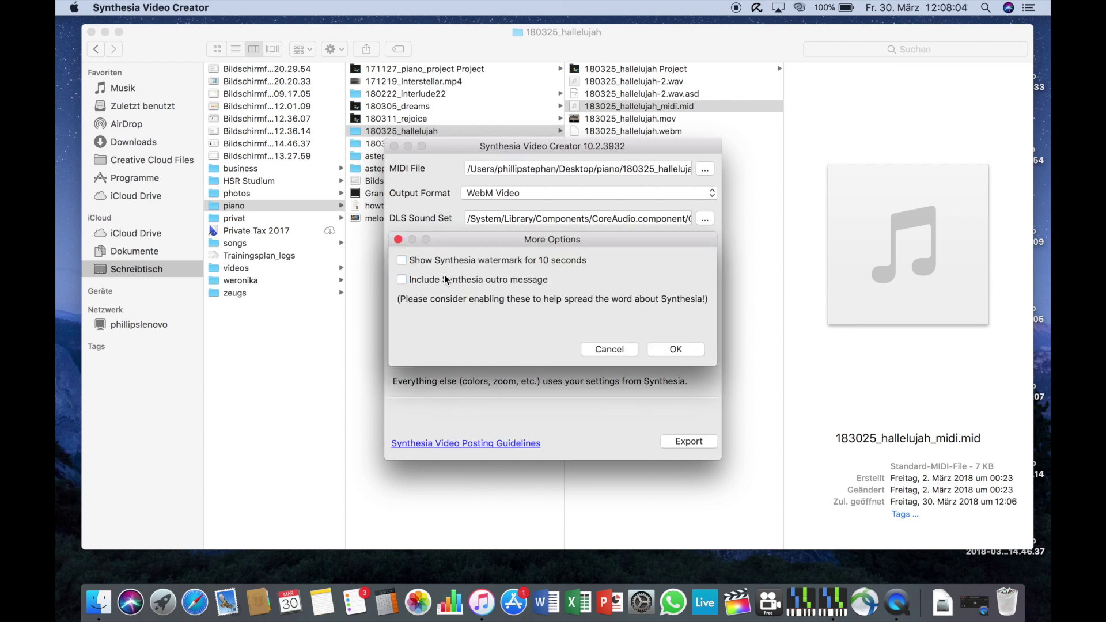
pyautogui.click(676, 349)
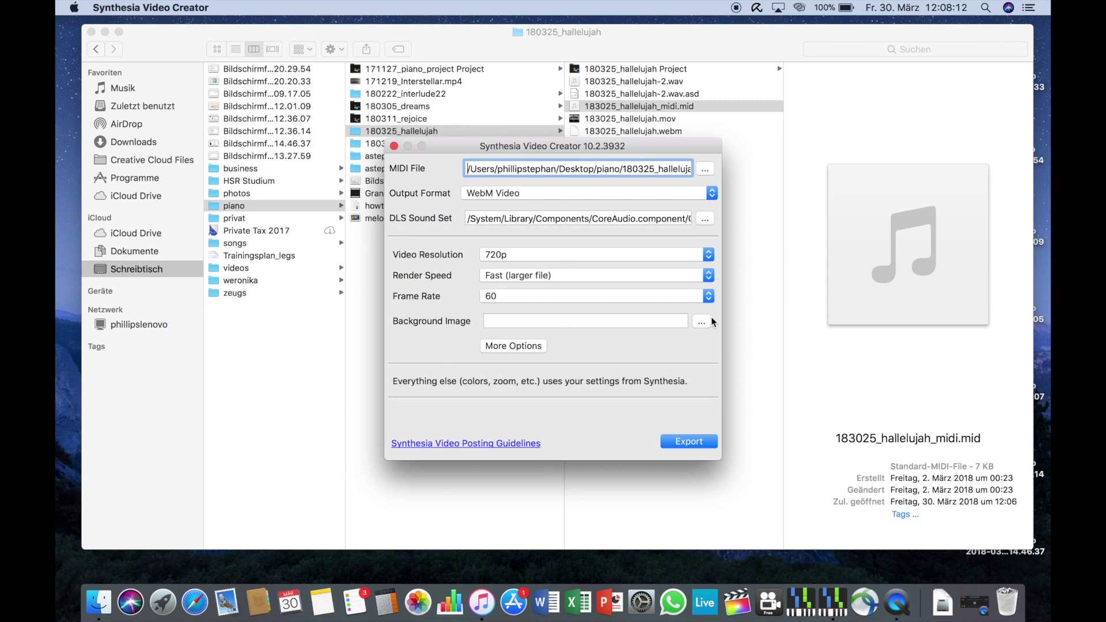
# Export the video under the name 183025_hallelujah_toppart in the 180325_hallelujah folder
pyautogui.click(688, 442)
pyautogui.click(513, 234)
pyautogui.hotkey('shift', 'Left')
pyautogui.hotkey('shift', 'Left')
pyautogui.hotkey('shift', 'Left')
pyautogui.hotkey('shift', 'Left')
pyautogui.press('BackSpace')
pyautogui.write('toppart')
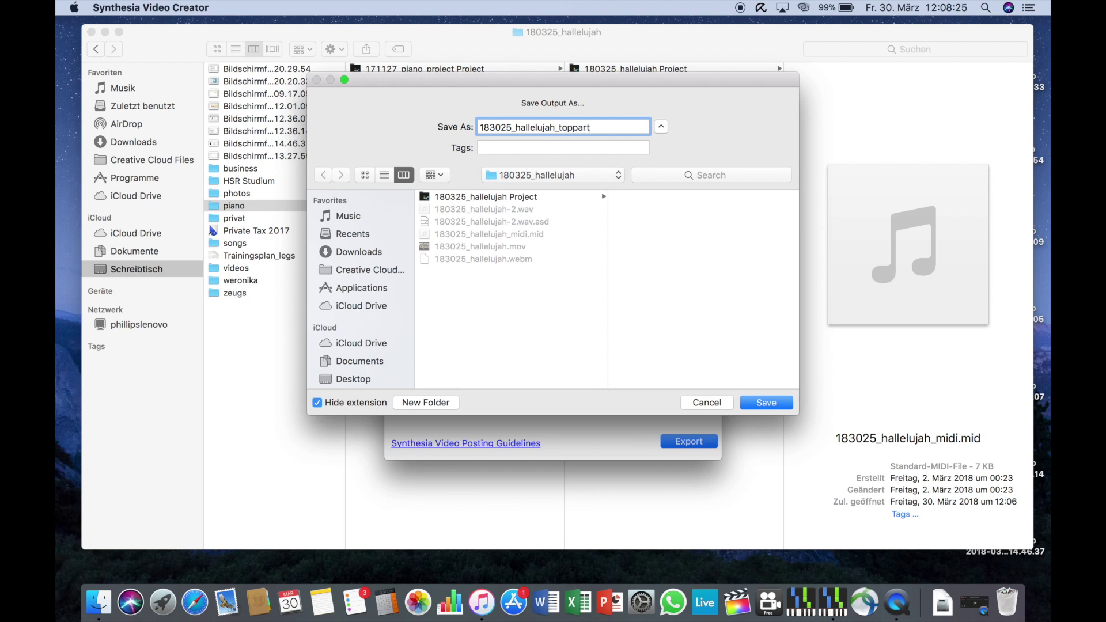
pyautogui.press('Return')
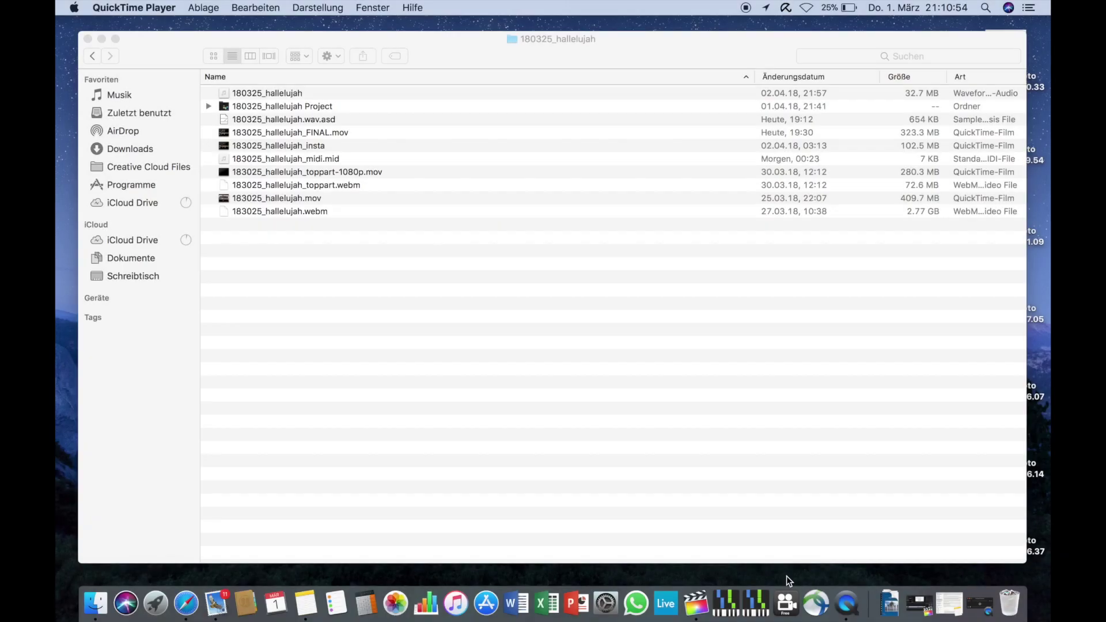
# Switch to Free Video Converter +, add 183025_hallelujah.webm and select the Apple TV 1080p conversion preset
pyautogui.click(786, 588)
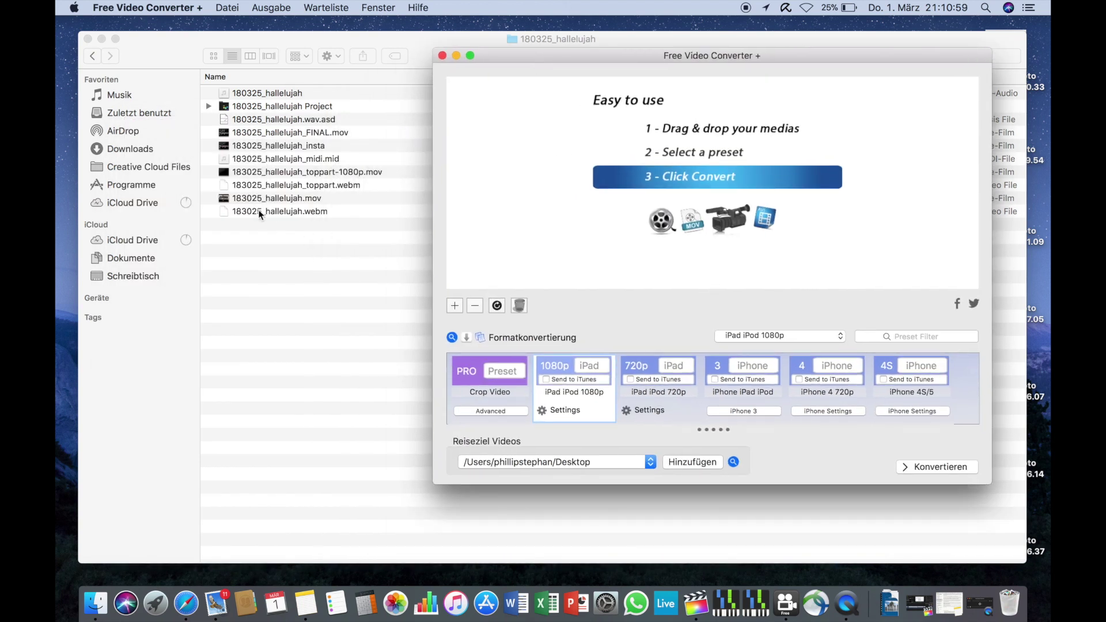
pyautogui.moveTo(260, 214); pyautogui.dragTo(648, 176)
pyautogui.click(787, 336)
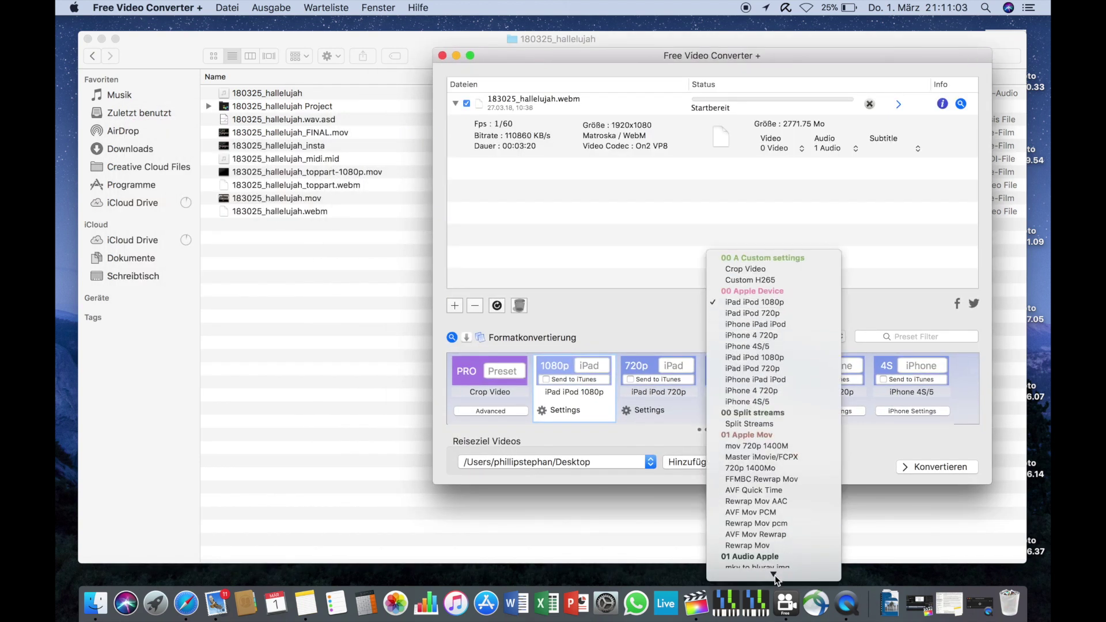
pyautogui.click(778, 484)
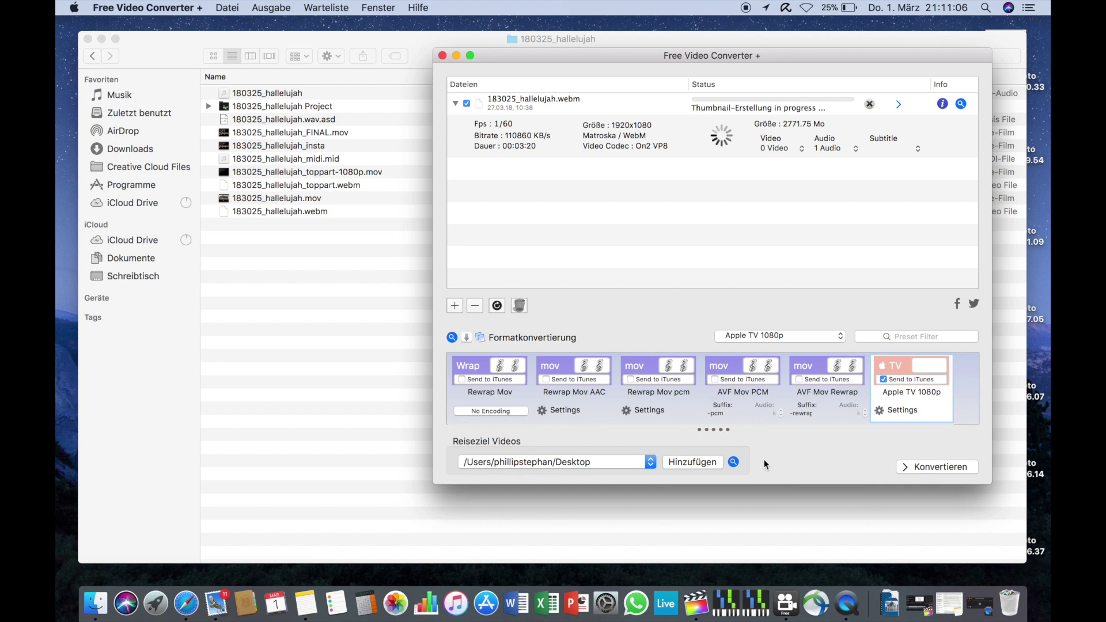
# Review the settings of the Apple TV 1080p preset and start converting 183025_hallelujah.webm
pyautogui.click(880, 410)
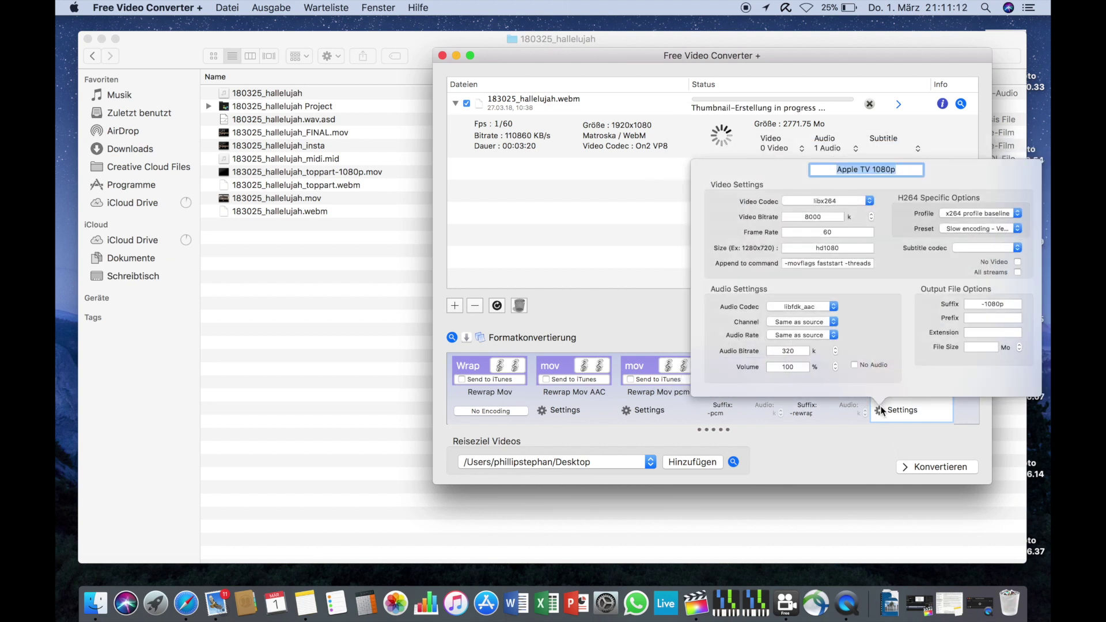
pyautogui.click(882, 411)
pyautogui.click(914, 468)
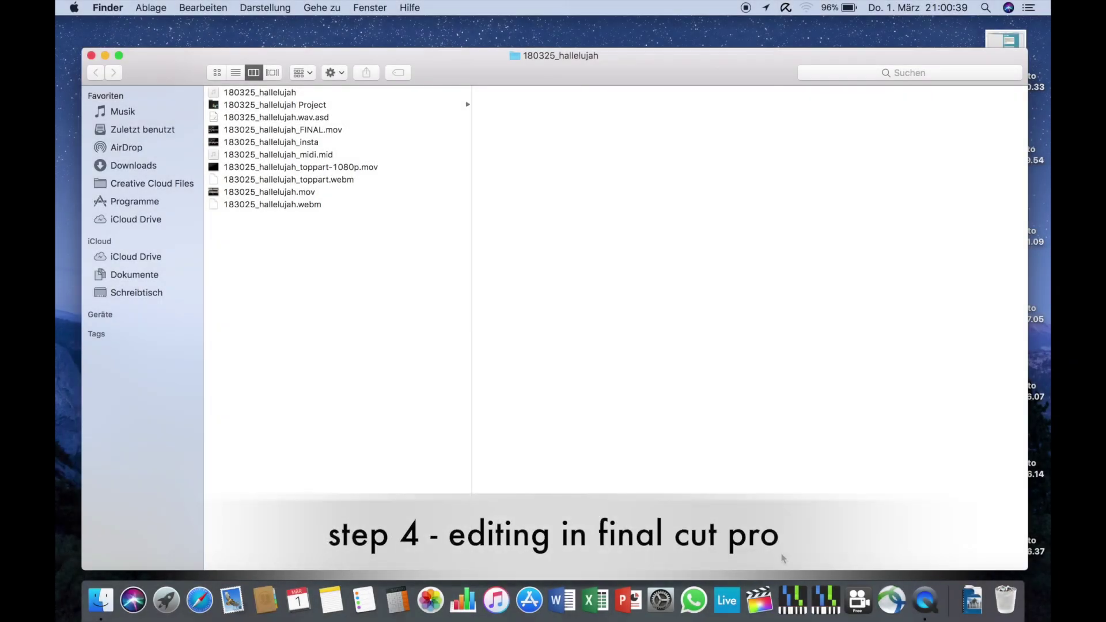
# Switch to Final Cut Pro and create a new project named test
pyautogui.click(760, 600)
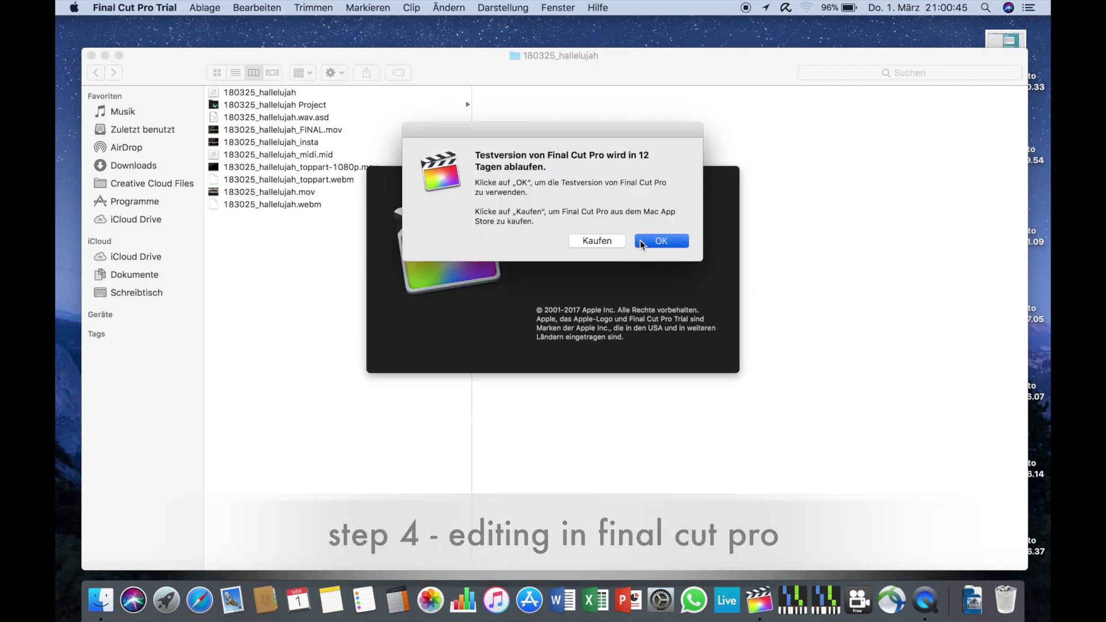
pyautogui.click(641, 240)
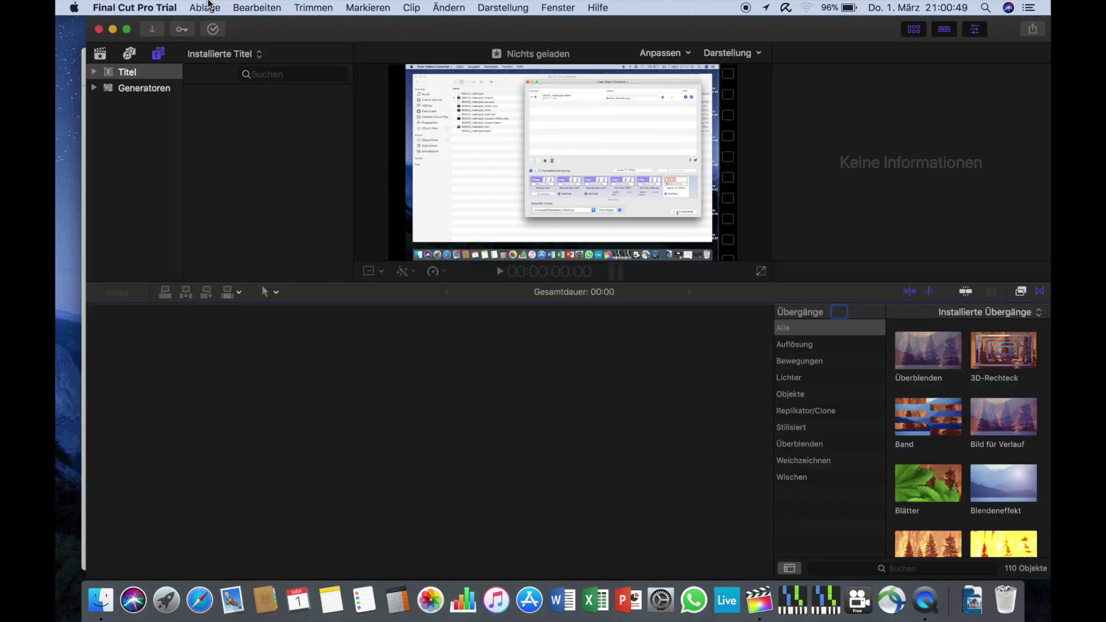
pyautogui.click(208, 7)
pyautogui.moveTo(222, 24)
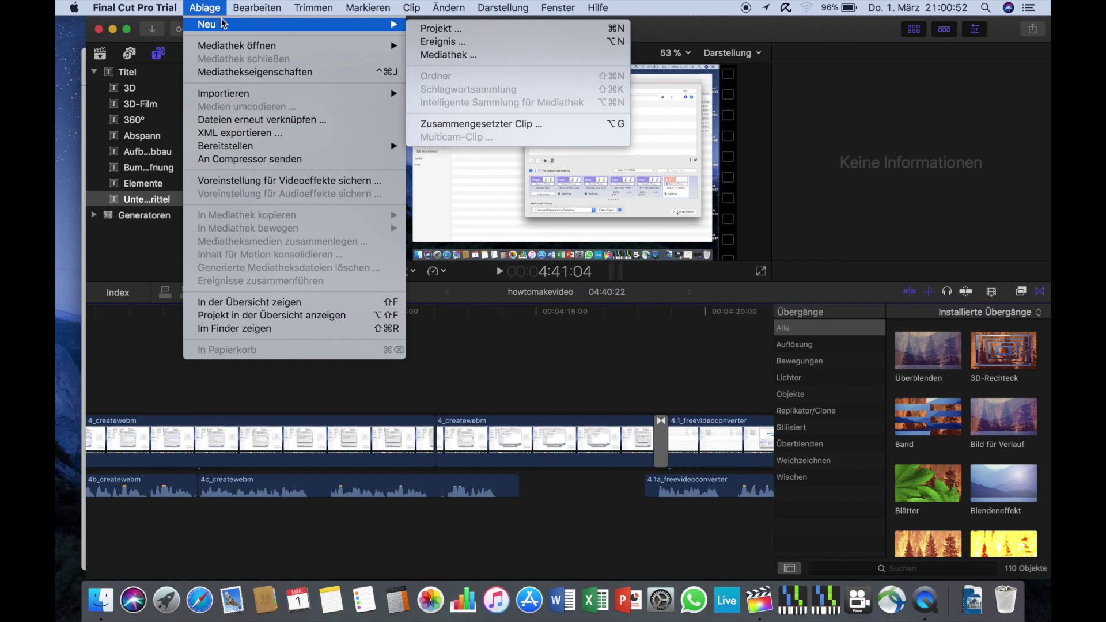
pyautogui.click(452, 34)
pyautogui.write('test')
pyautogui.press('Return')
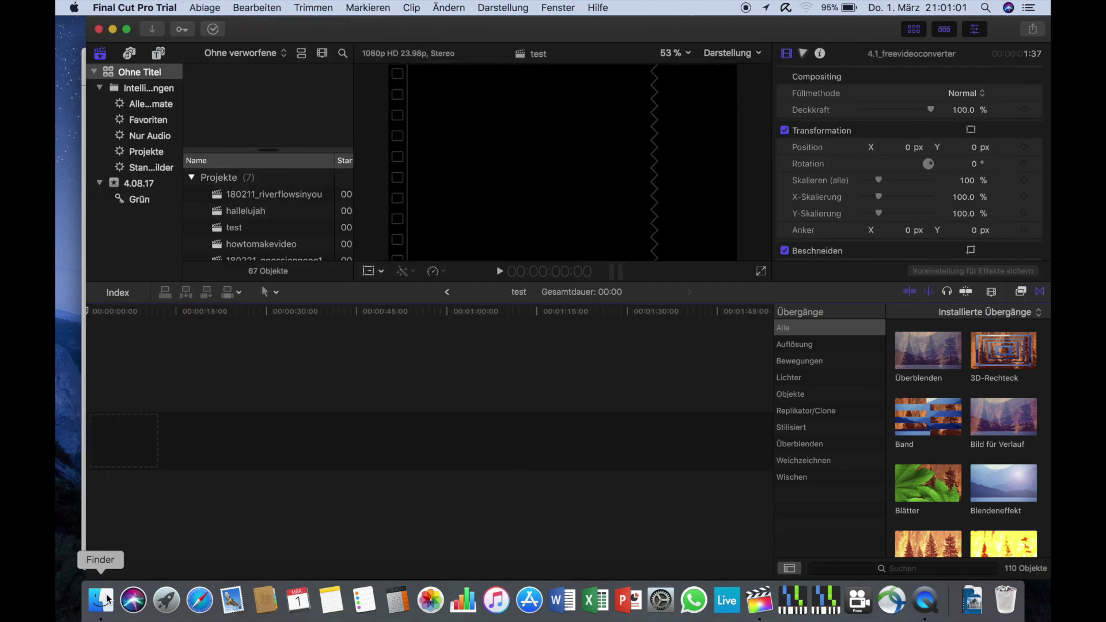
# Add 183025_hallelujah.mov from the 180325_hallelujah folder to the start of the test project's timeline
pyautogui.click(100, 600)
pyautogui.moveTo(316, 45); pyautogui.dragTo(316, 136)
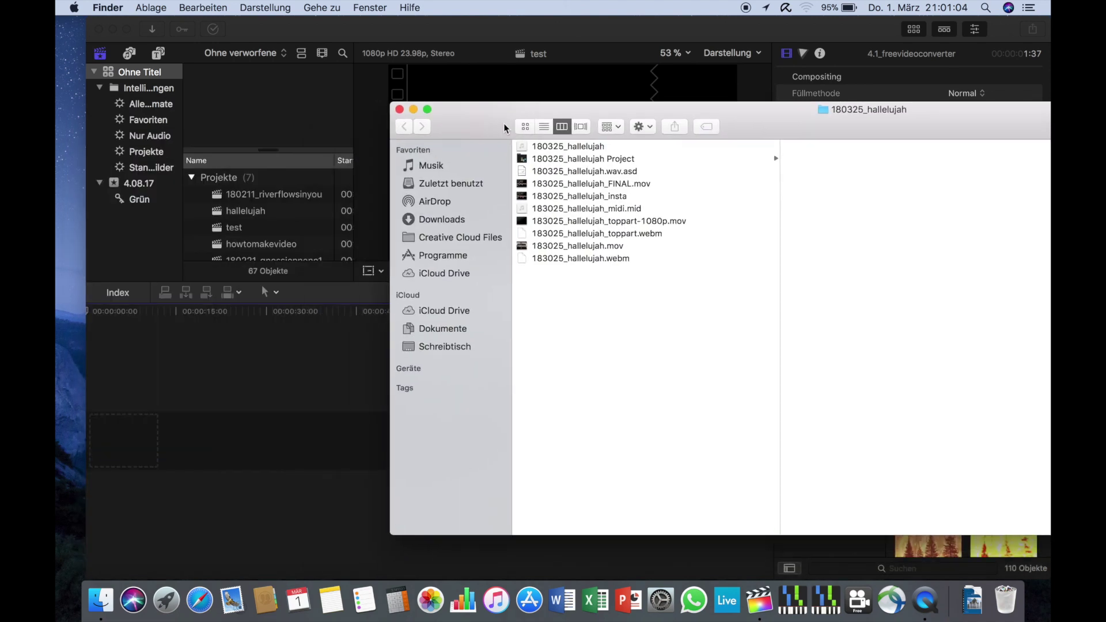
pyautogui.moveTo(503, 123); pyautogui.dragTo(569, 118)
pyautogui.moveTo(662, 237); pyautogui.dragTo(126, 440)
pyautogui.click(125, 440)
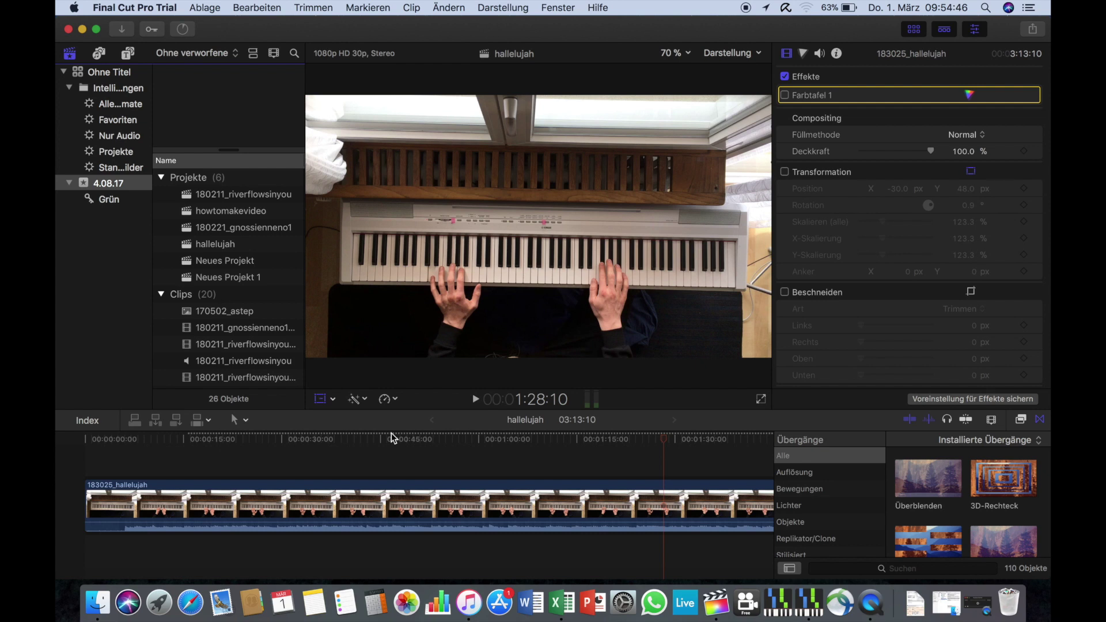
# Enable the Farbtafel 1 colour correction on the 183025_hallelujah clip
pyautogui.click(365, 400)
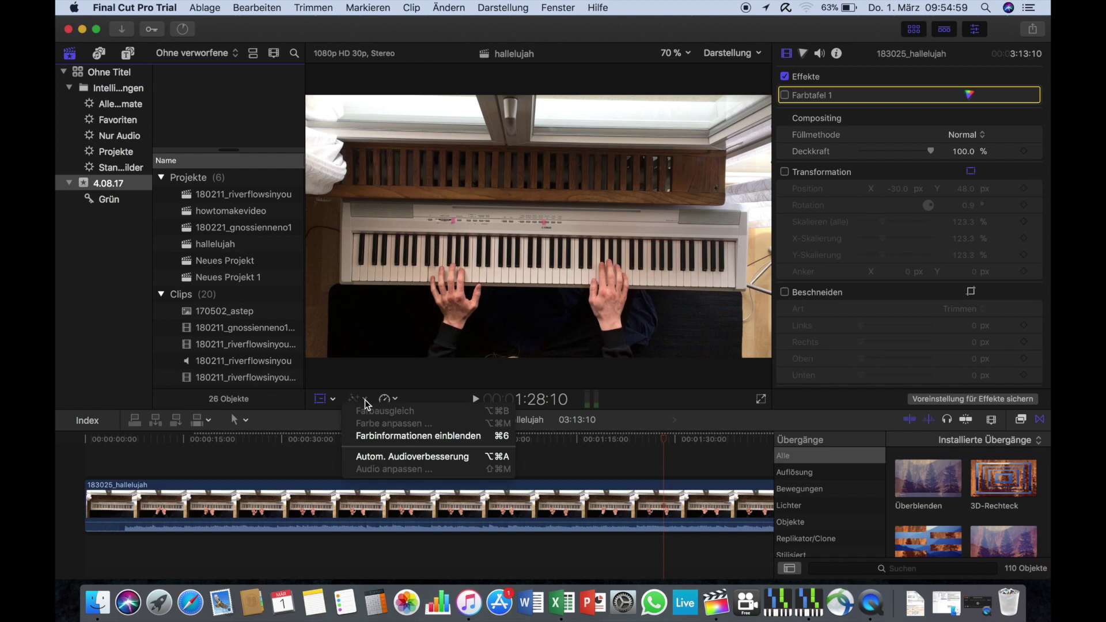
pyautogui.click(371, 436)
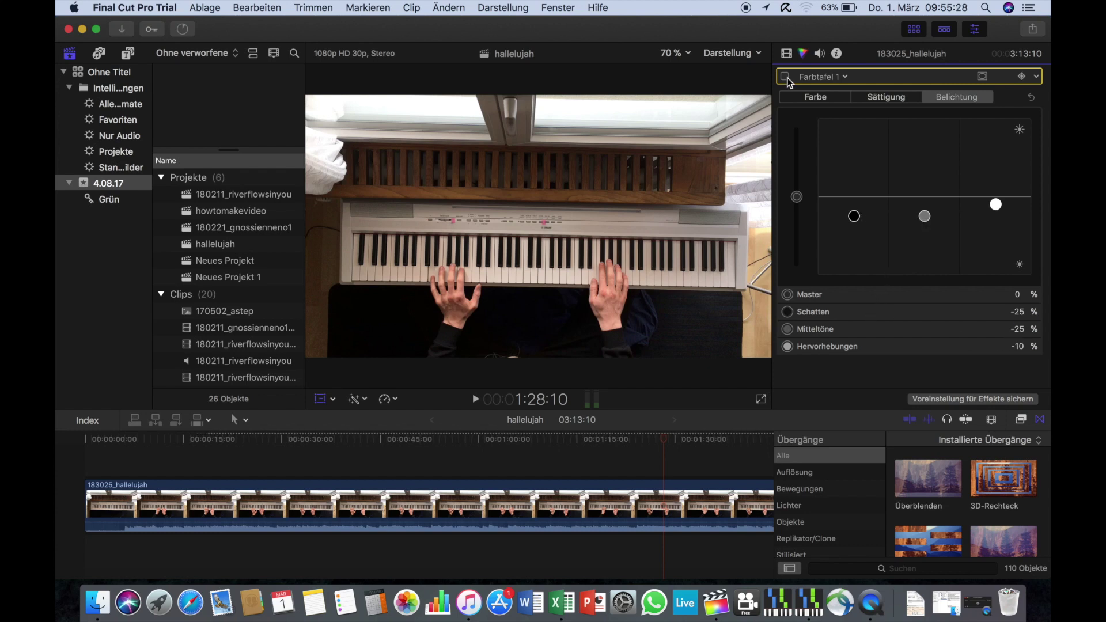
pyautogui.click(786, 77)
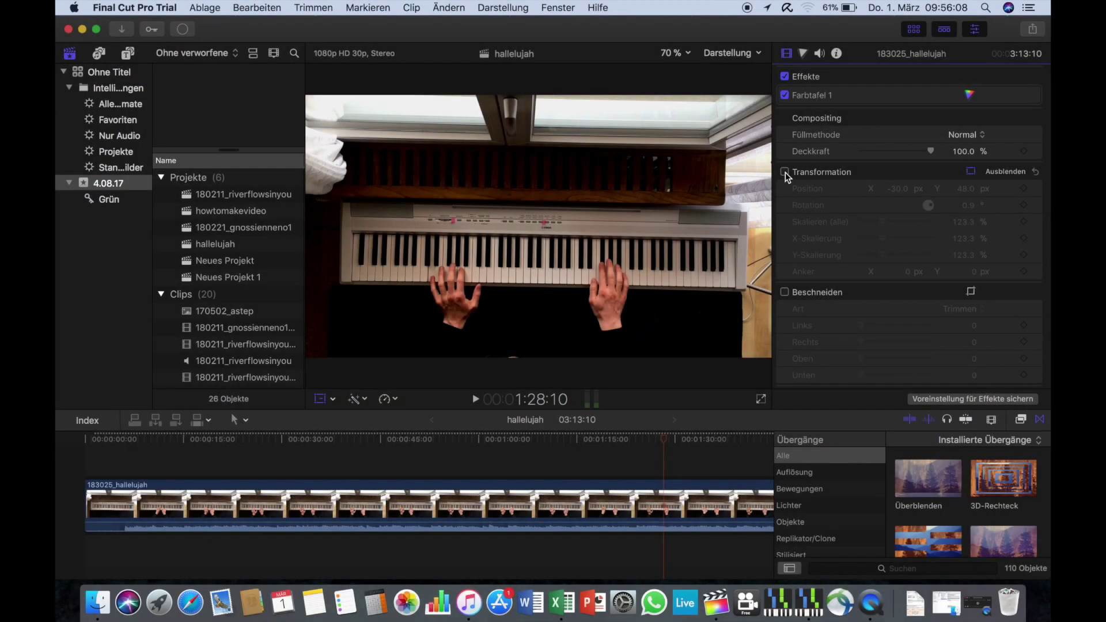
# Enable the Transformation and Verzerren adjustments on the 183025_hallelujah clip, comparing the picture with and without the distortion
pyautogui.click(785, 172)
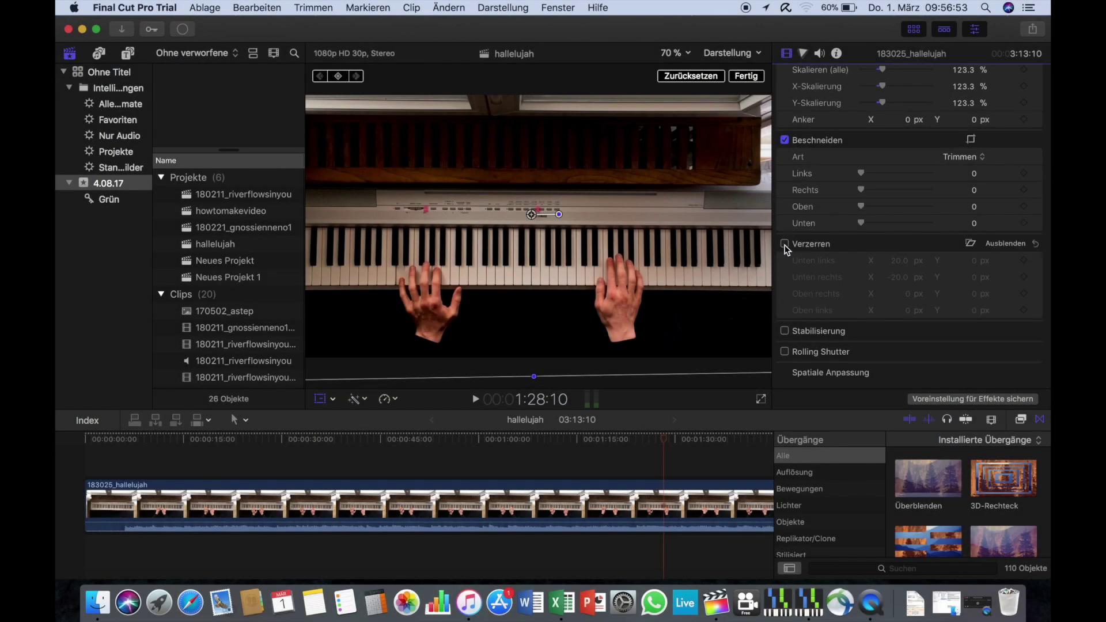
pyautogui.click(785, 245)
pyautogui.click(785, 244)
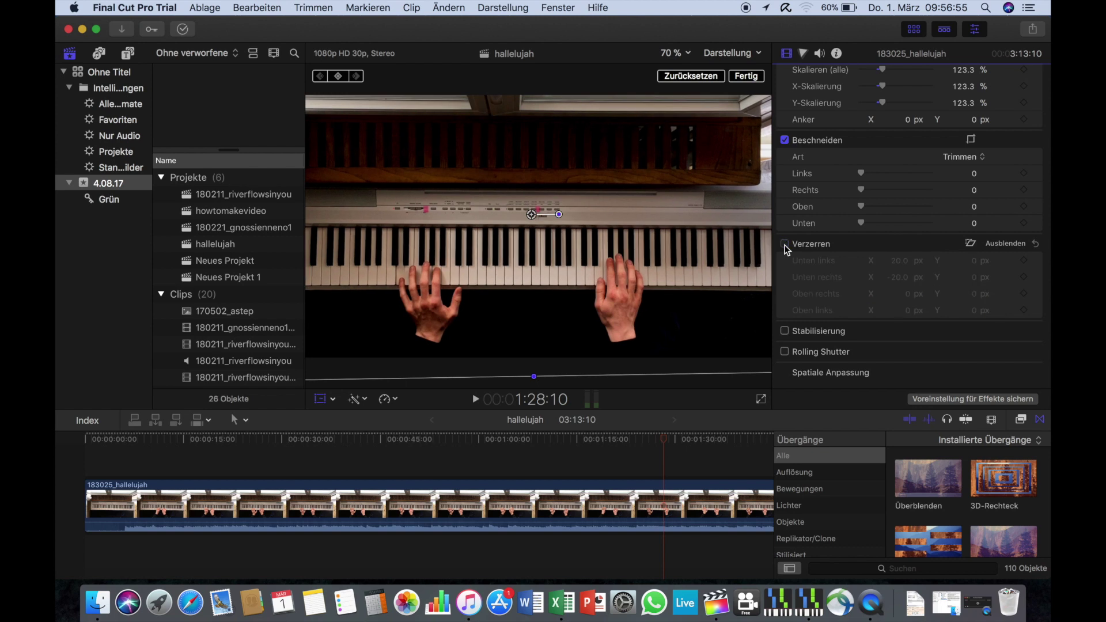
pyautogui.click(785, 244)
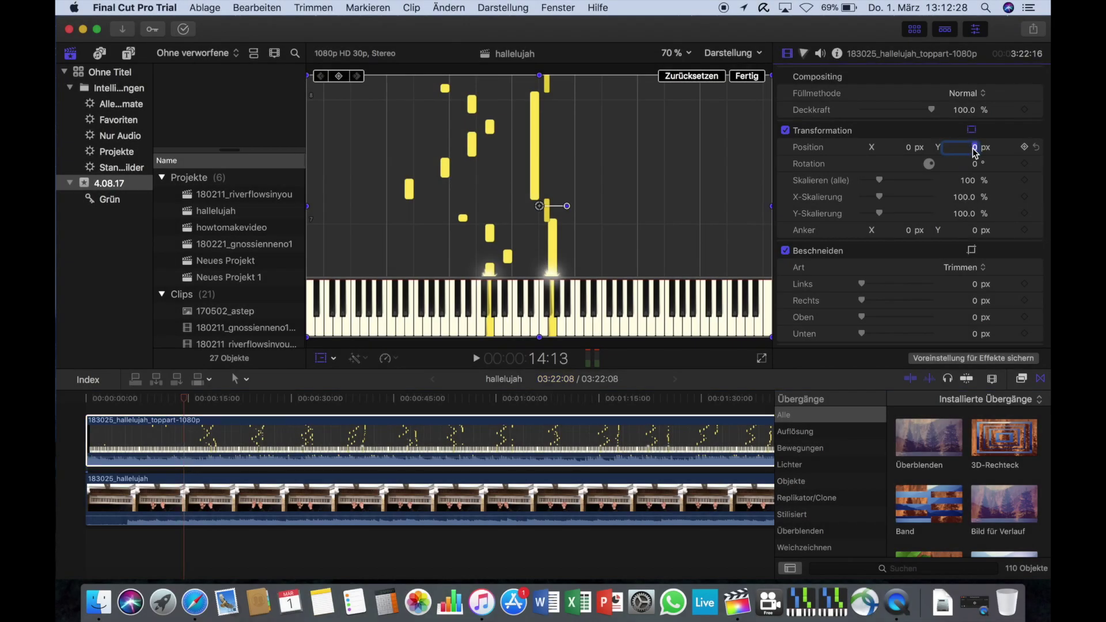
# Try Y positions of 100 and 400 px for the 183025_hallelujah_toppart-1080p clip and settle on 300 px
pyautogui.write('100')
pyautogui.press('Return')
pyautogui.write('400')
pyautogui.press('Return')
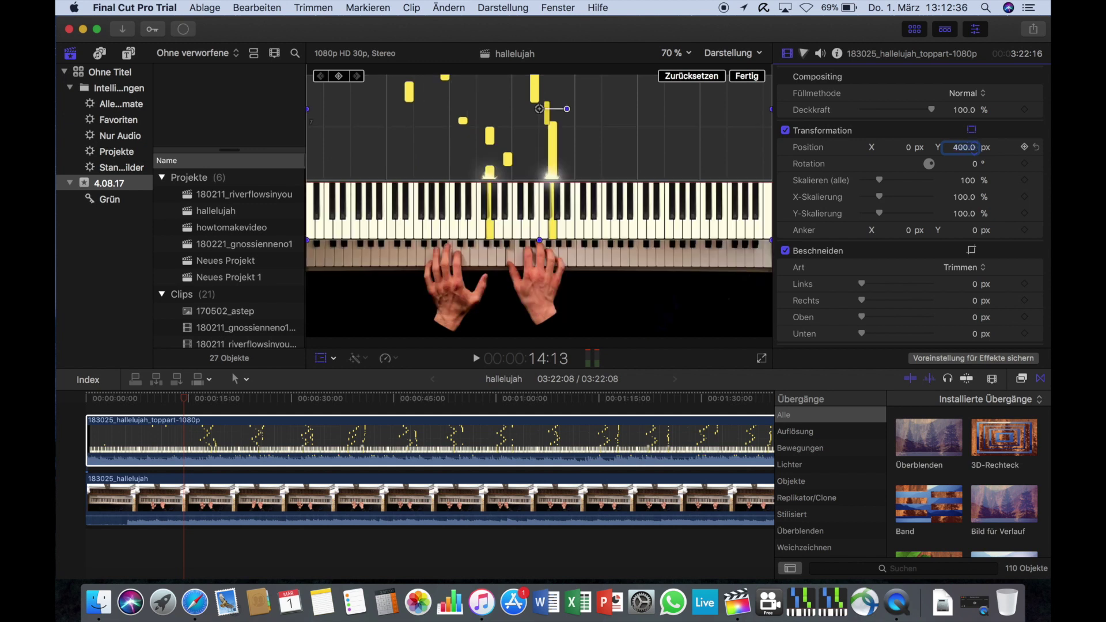
pyautogui.write('300')
pyautogui.press('Return')
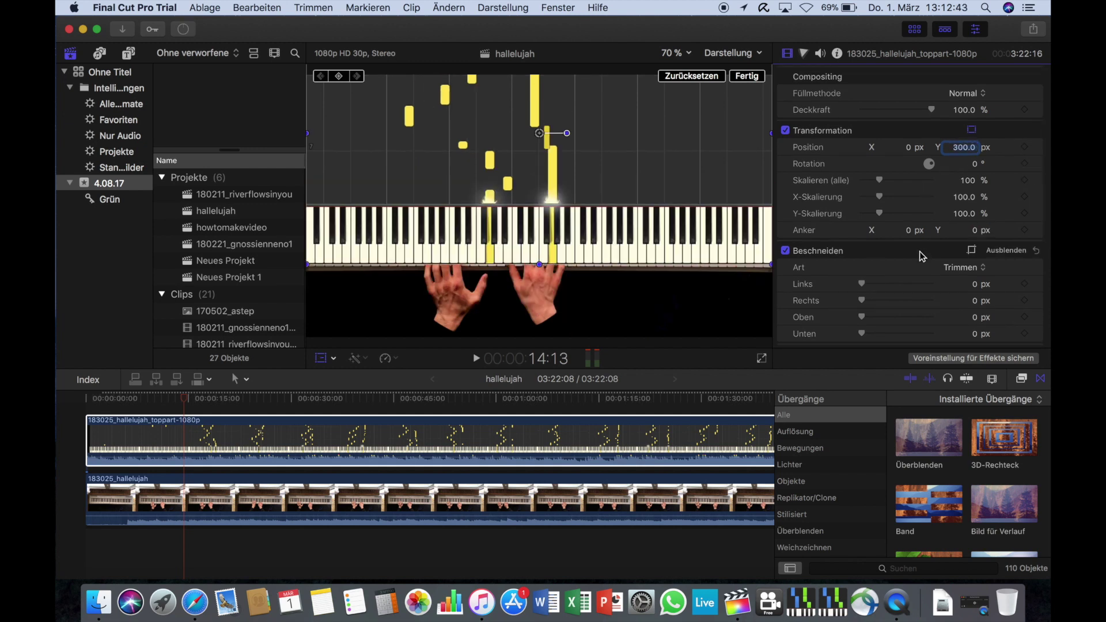
# Trim the lower edge of the 183025_hallelujah_toppart-1080p clip by 245 px so its rendered keyboard is cut off
pyautogui.scroll(-1, 922, 256)
pyautogui.click(974, 310)
pyautogui.write('300')
pyautogui.press('Return')
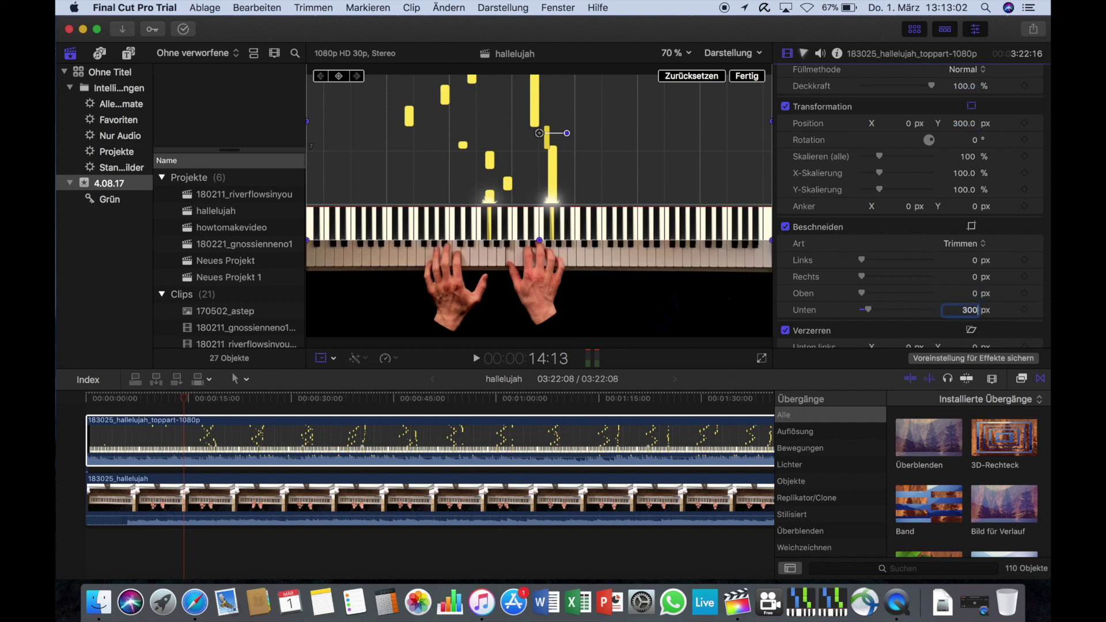
pyautogui.write('220')
pyautogui.press('Return')
pyautogui.write('240')
pyautogui.press('Return')
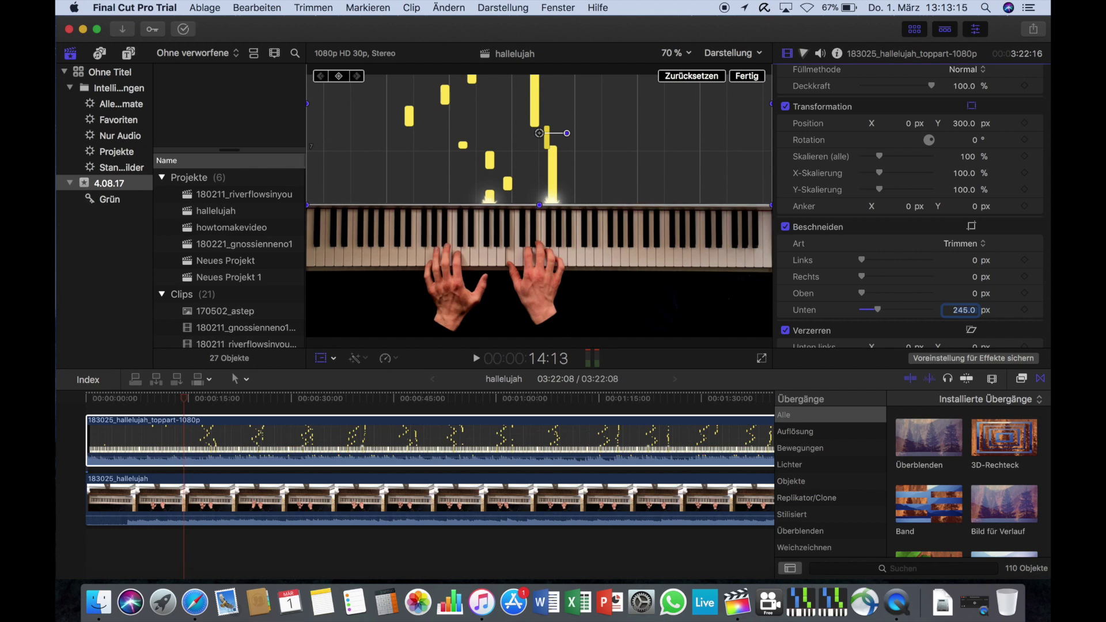
# Set the Y position of the 183025_hallelujah_toppart-1080p clip to 290 px
pyautogui.click(965, 124)
pyautogui.write('290')
pyautogui.press('Return')
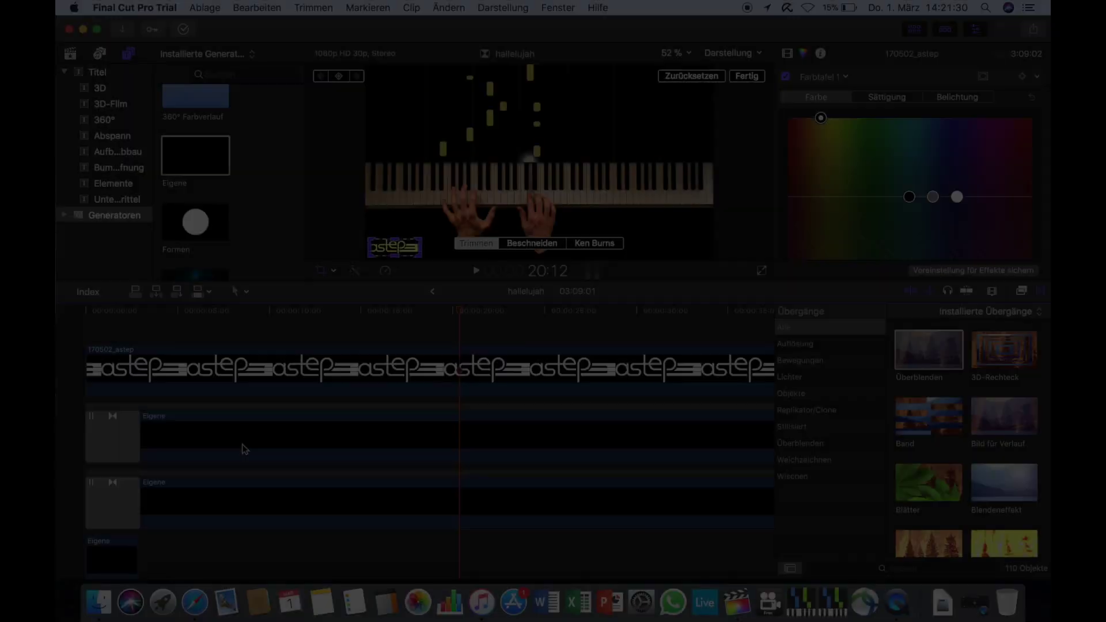
# Share the hallelujah project as a standard Originaldatei and choose the 180325_hallelujah folder as the destination
pyautogui.click(205, 7)
pyautogui.moveTo(235, 98)
pyautogui.moveTo(369, 145)
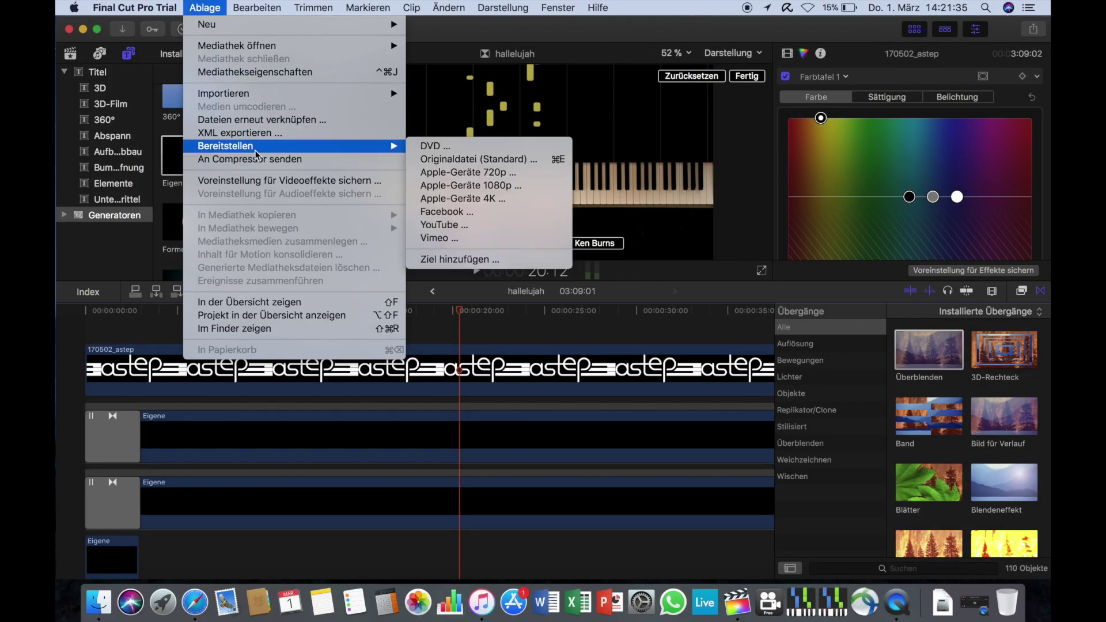
pyautogui.click(489, 159)
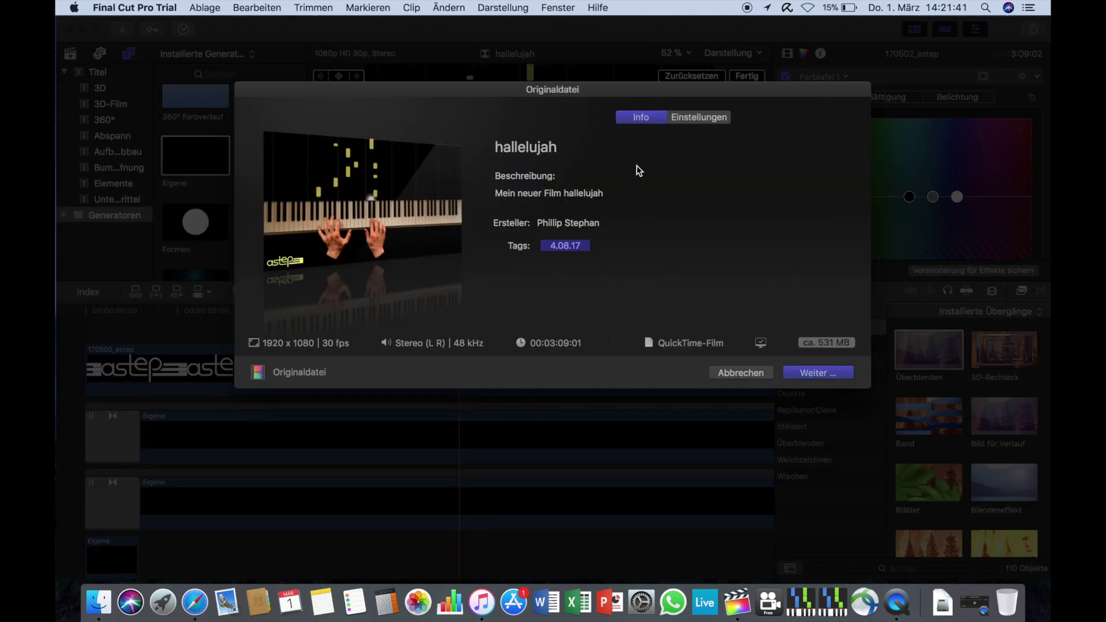
pyautogui.click(818, 373)
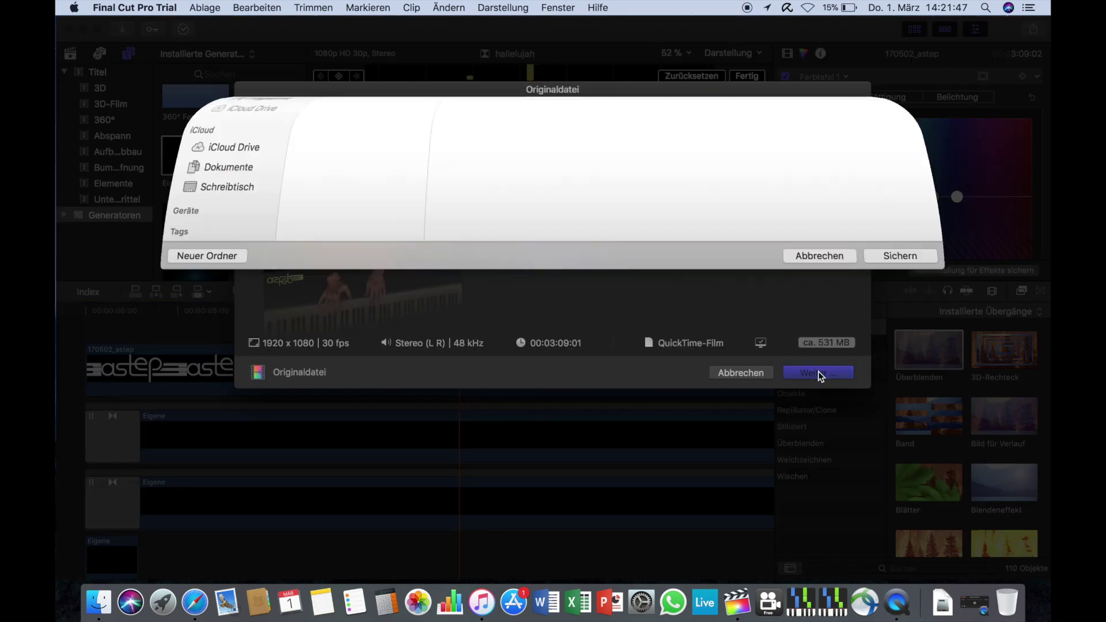
pyautogui.doubleClick(431, 210)
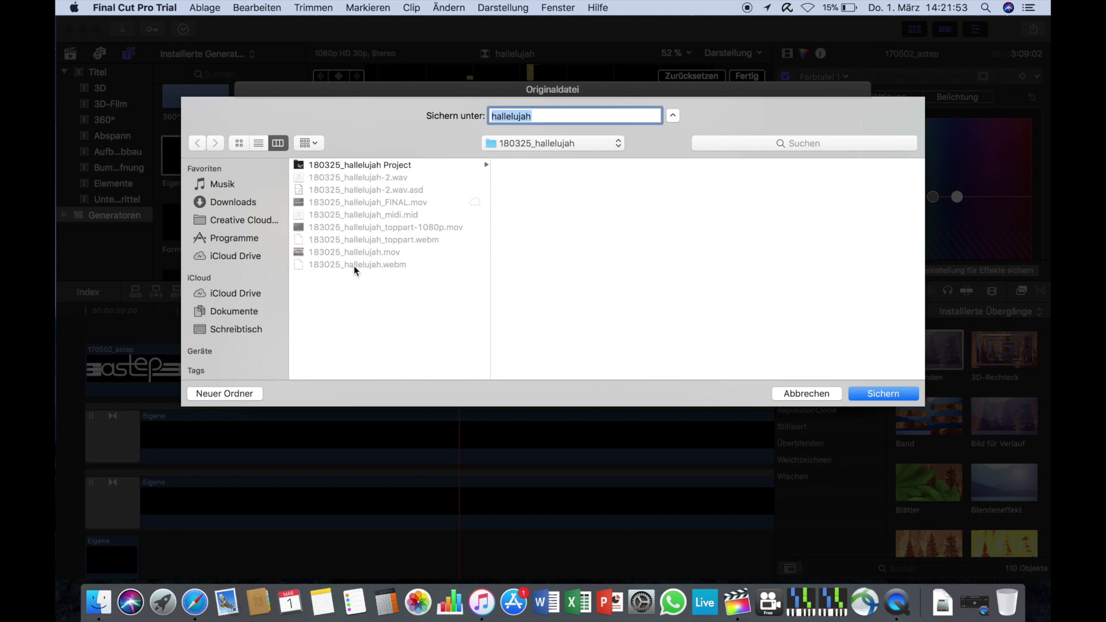
# Save the export under the name 183025_hallelujah_FINAL and display the background tasks to follow its progress
pyautogui.click(354, 264)
pyautogui.click(600, 116)
pyautogui.press('BackSpace')
pyautogui.press('BackSpace')
pyautogui.press('BackSpace')
pyautogui.press('BackSpace')
pyautogui.write('_FINAL')
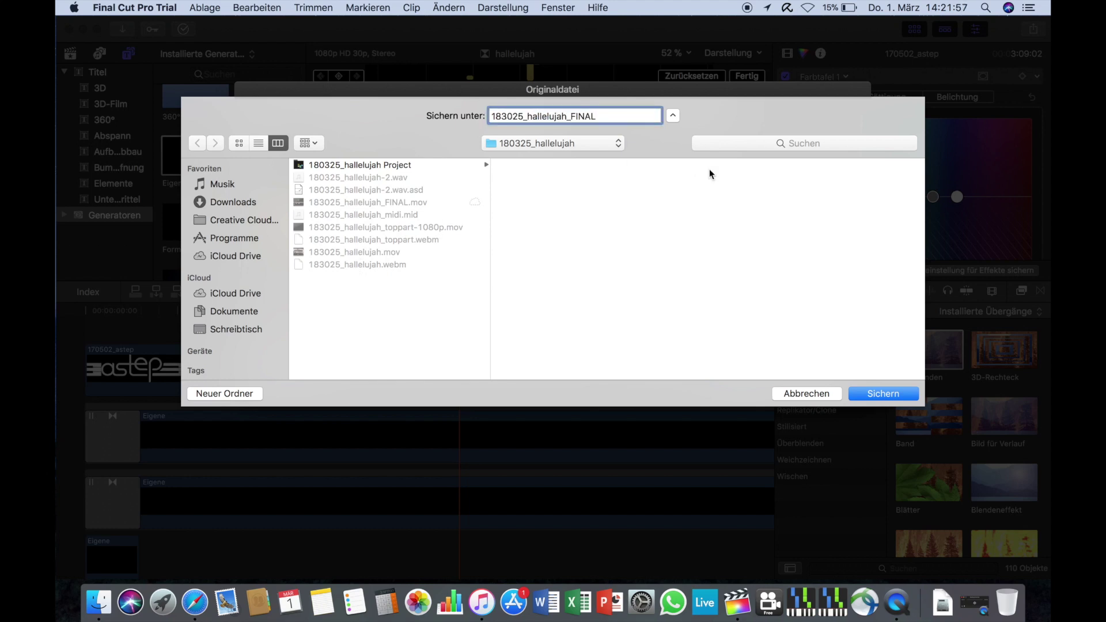
pyautogui.click(859, 395)
pyautogui.press('Escape')
pyautogui.click(858, 395)
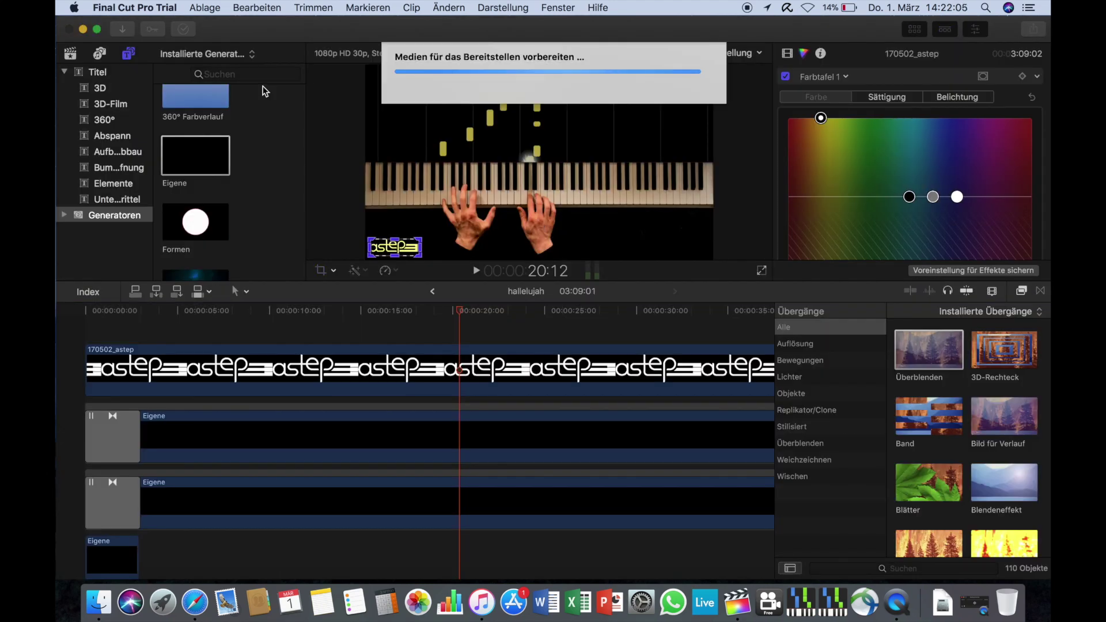
pyautogui.click(183, 29)
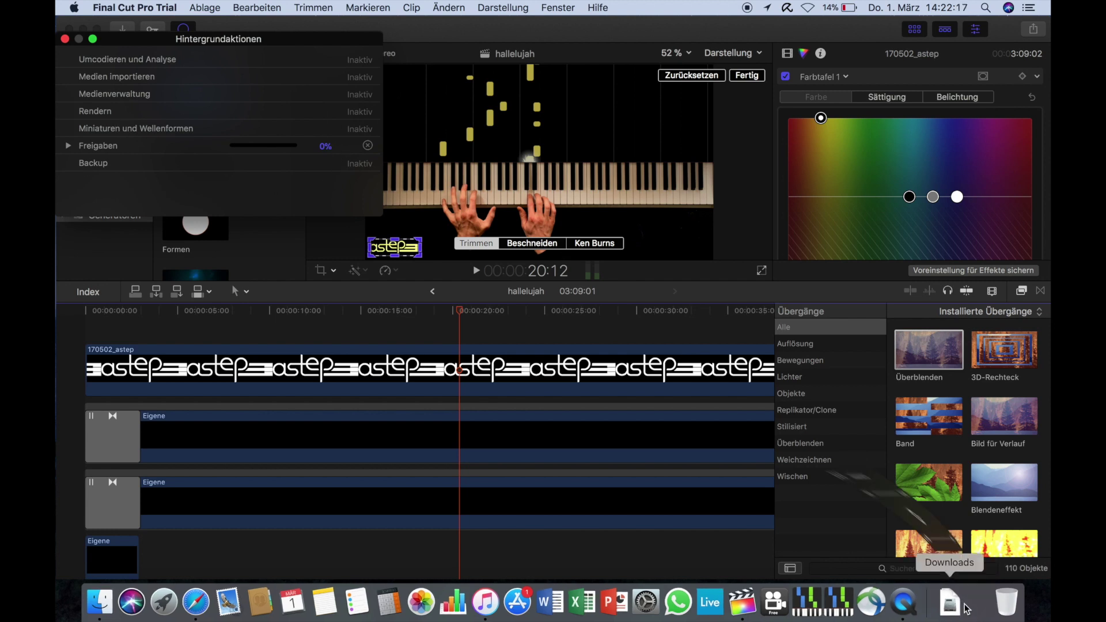
pyautogui.click(897, 602)
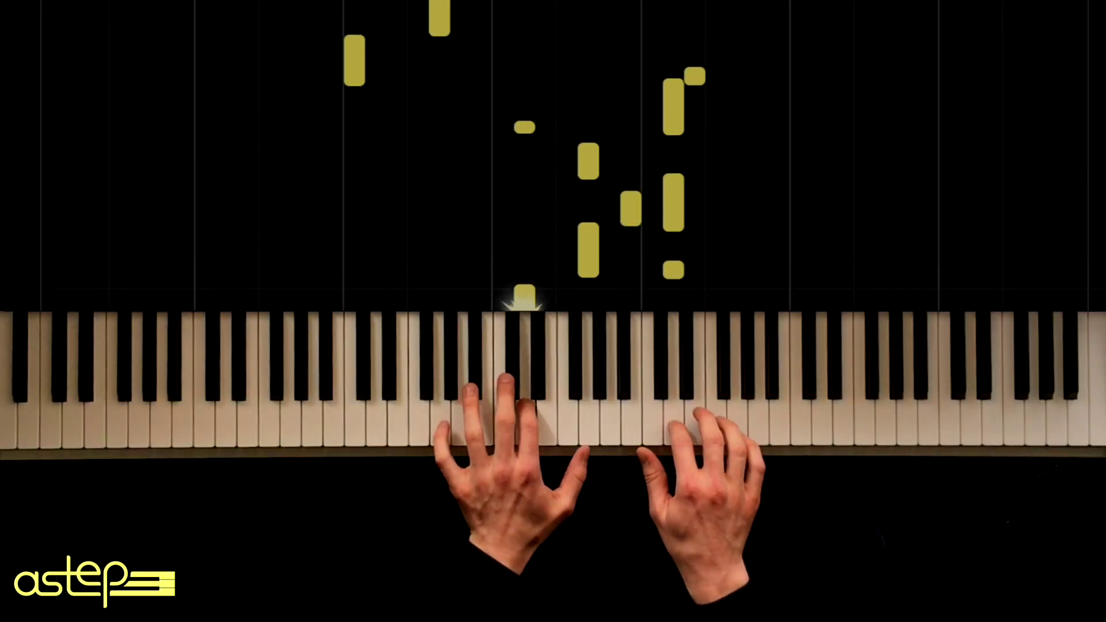